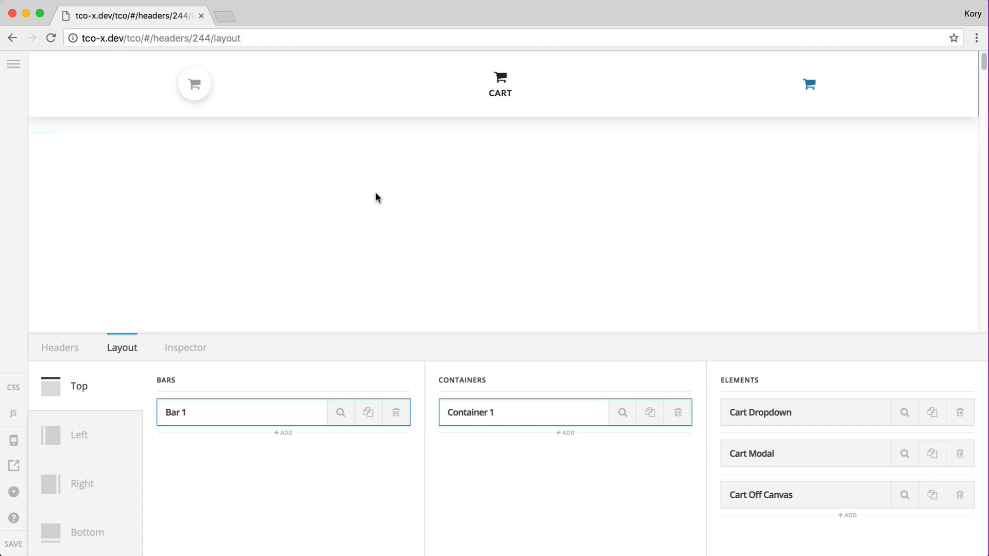
Step: Preview the header's Cart Dropdown, Cart Modal and Cart Off Canvas elements one after another, closing each overlay
click(194, 87)
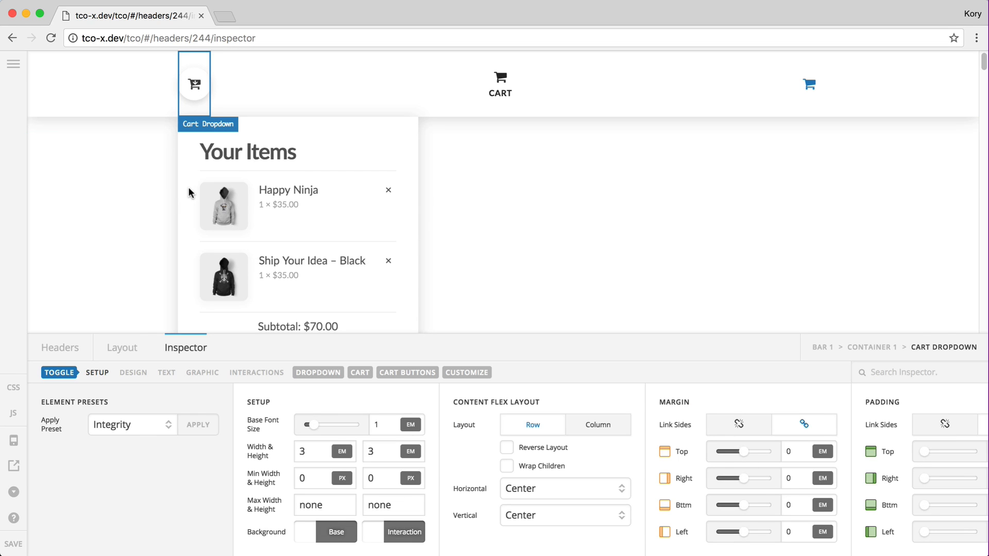
scroll(189, 193, down, 3)
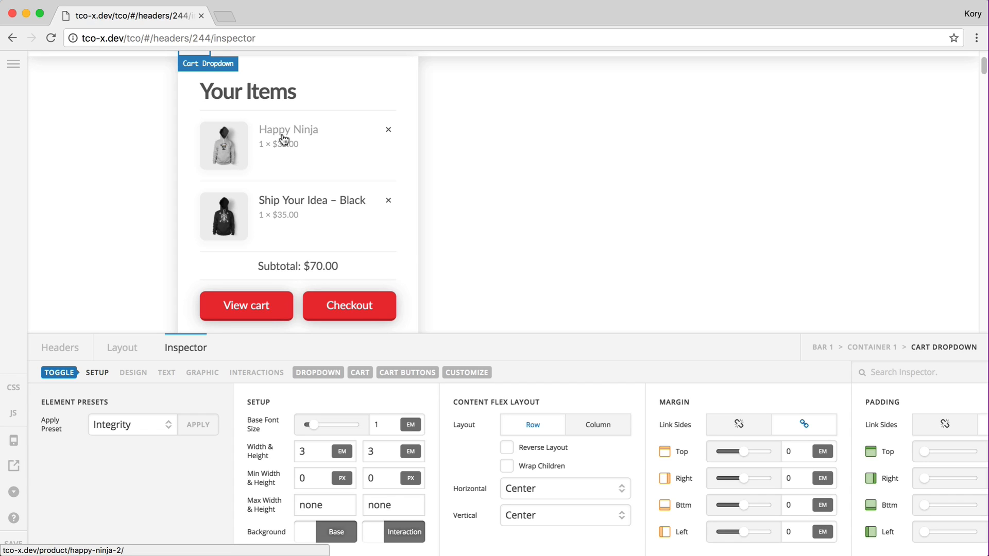
scroll(282, 135, up, 2)
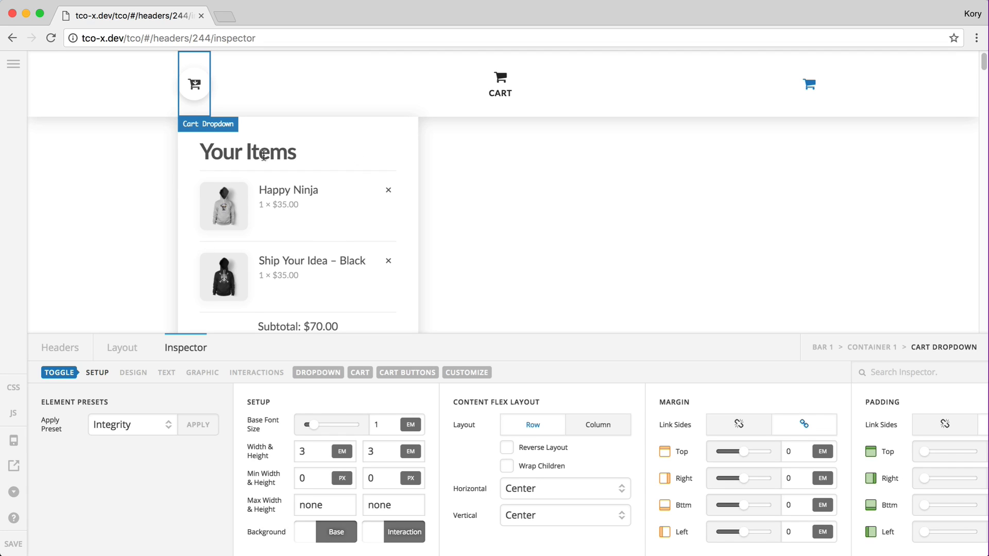
click(496, 81)
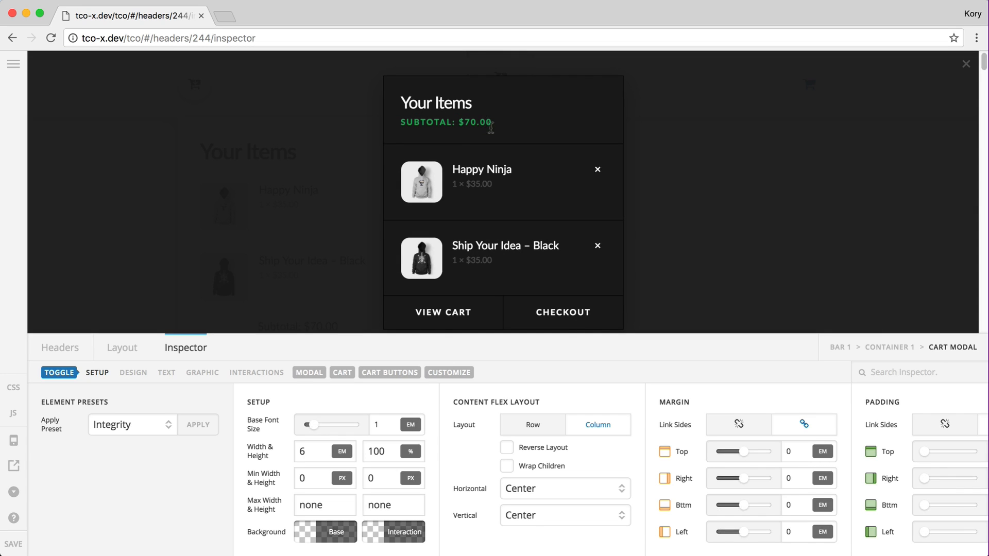
click(751, 162)
click(812, 98)
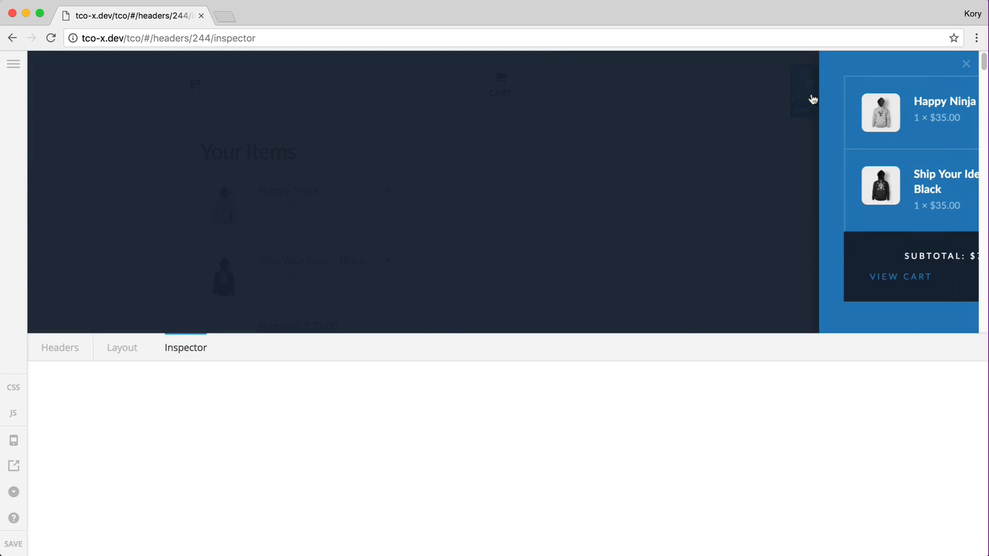
click(598, 227)
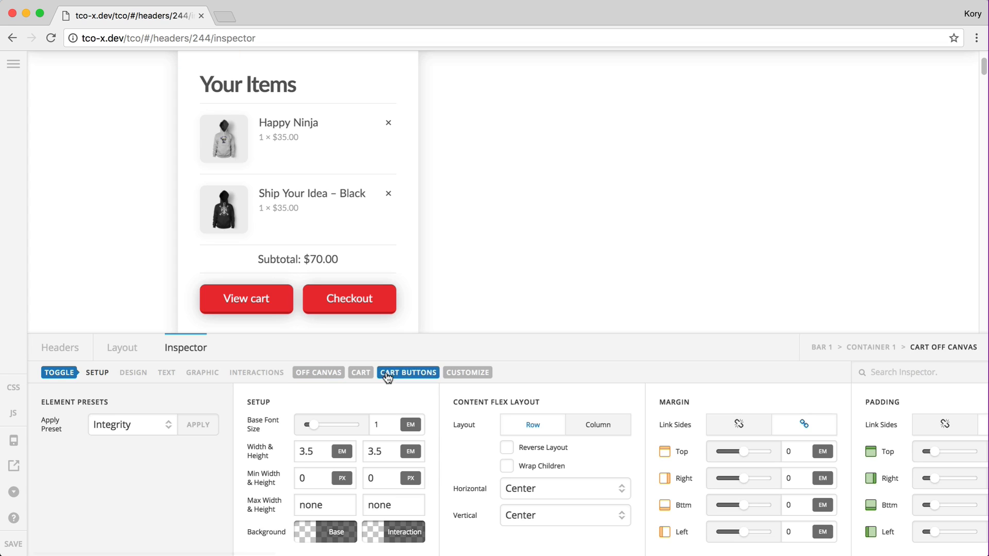
Step: Open the Cart settings of the Cart Dropdown element and bring its full contents into view in the preview
click(360, 372)
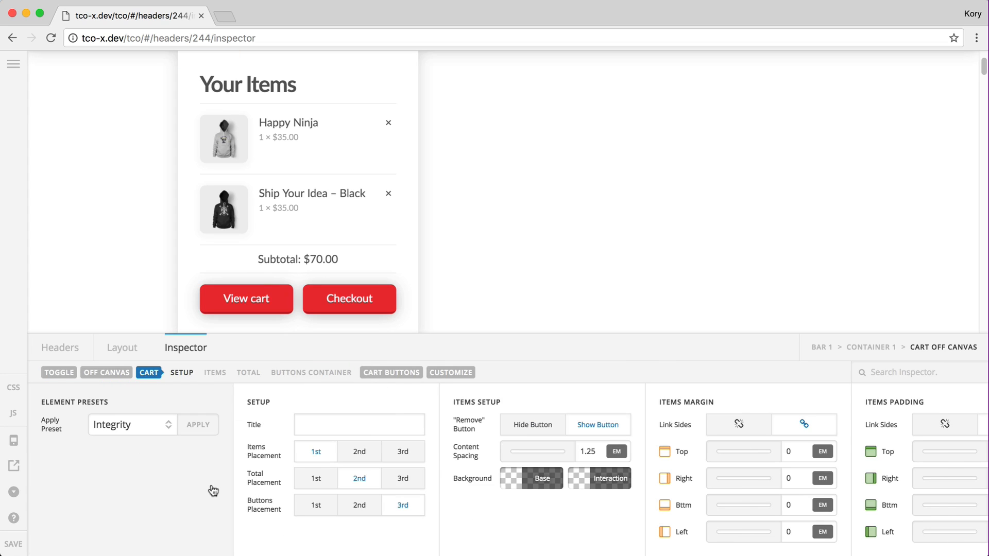
scroll(221, 175, up, 2)
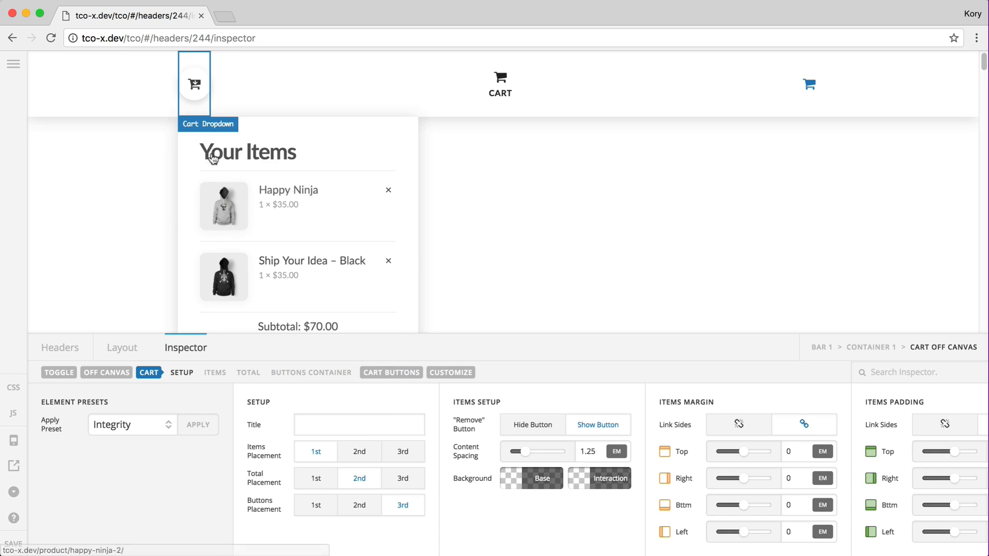
click(278, 134)
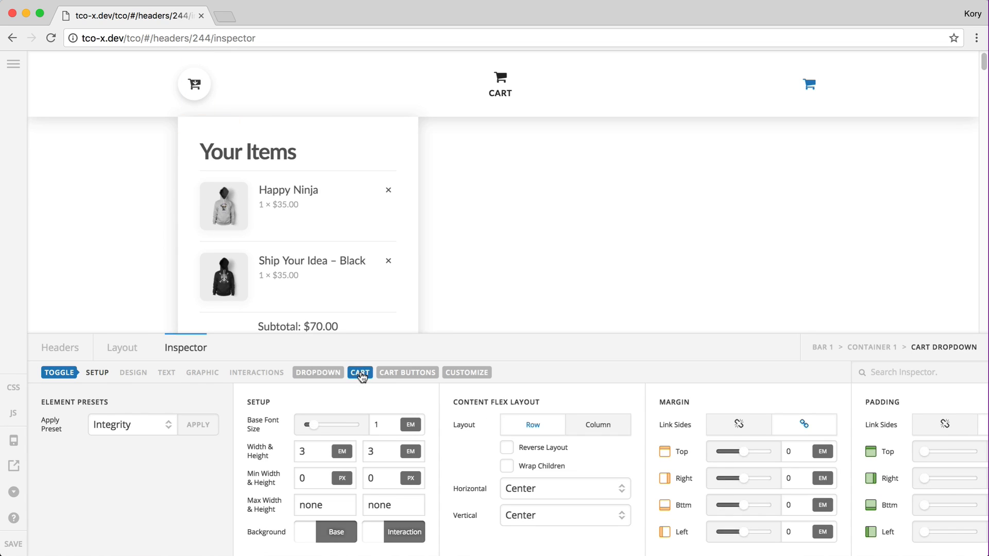
click(360, 373)
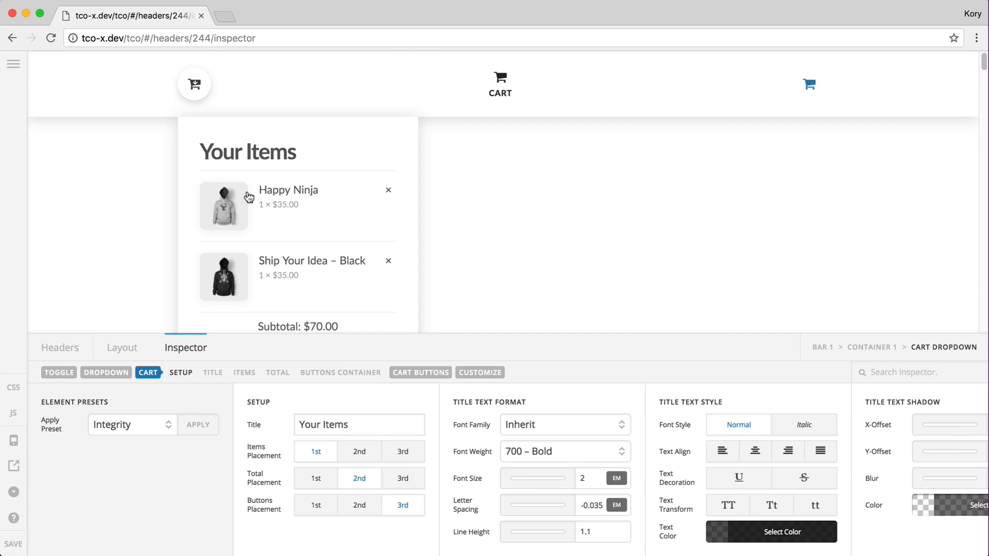
scroll(247, 194, down, 3)
scroll(247, 194, up, 2)
scroll(247, 194, down, 1)
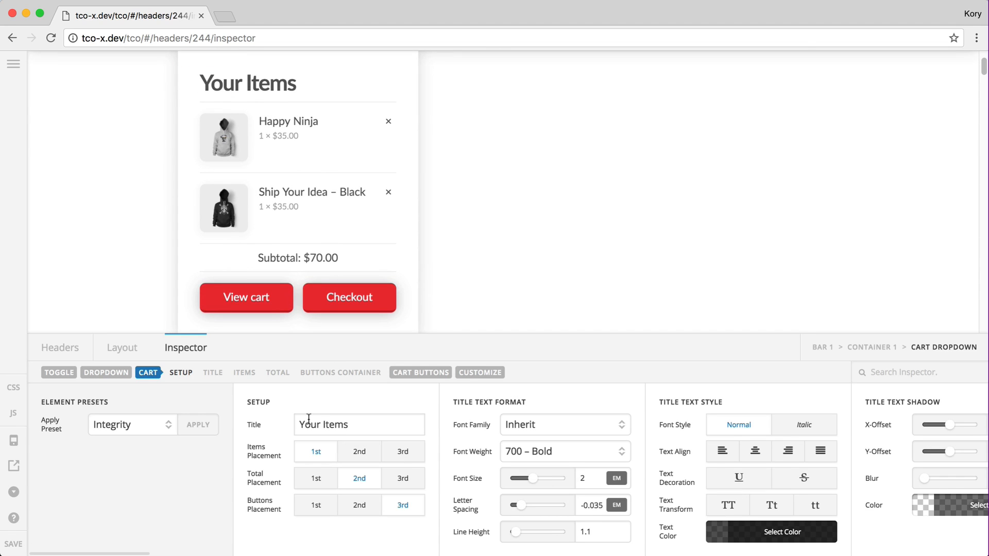
Step: Clear the cart dropdown's title and restore it as "Your Items"
drag(301, 424, 345, 424)
key(super+c)
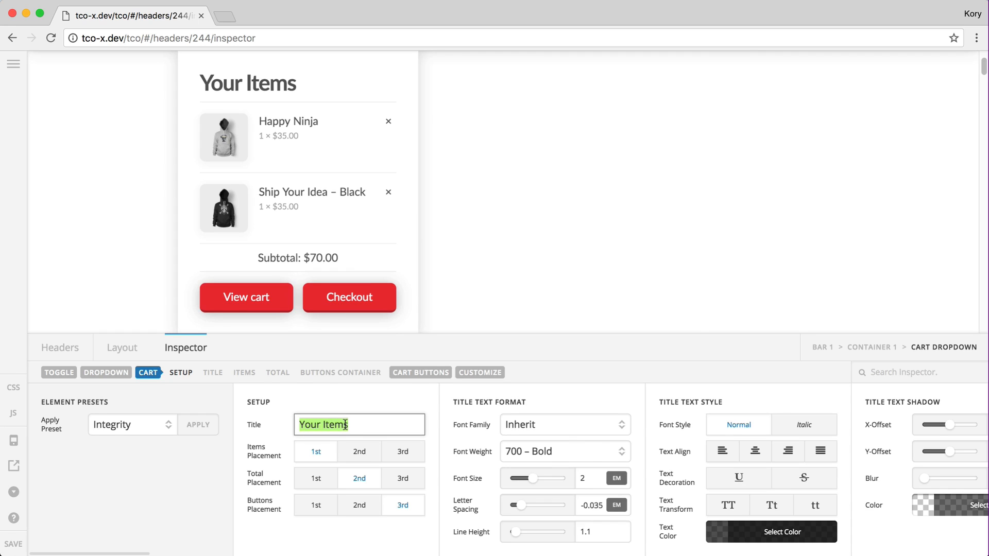
key(BackSpace)
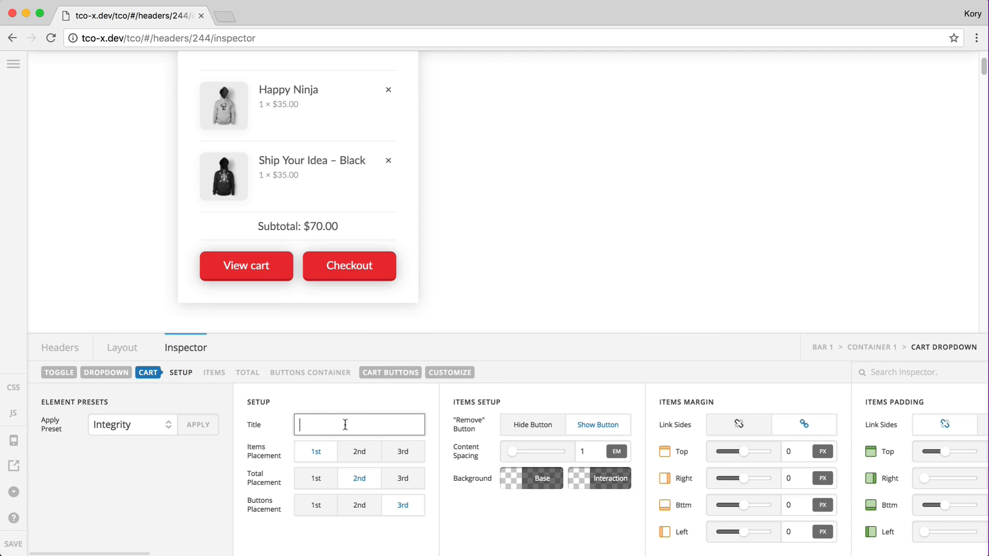
scroll(282, 222, up, 1)
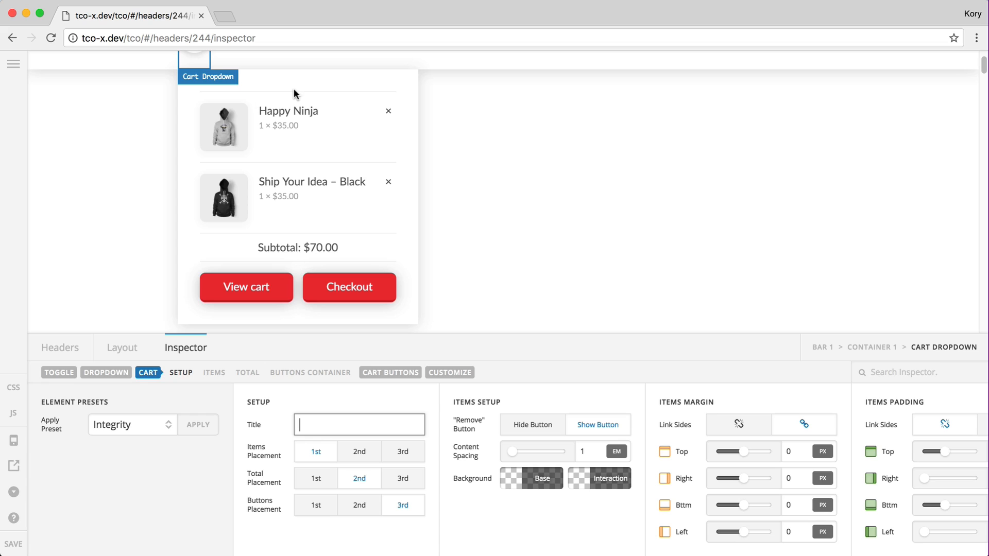
key(super+v)
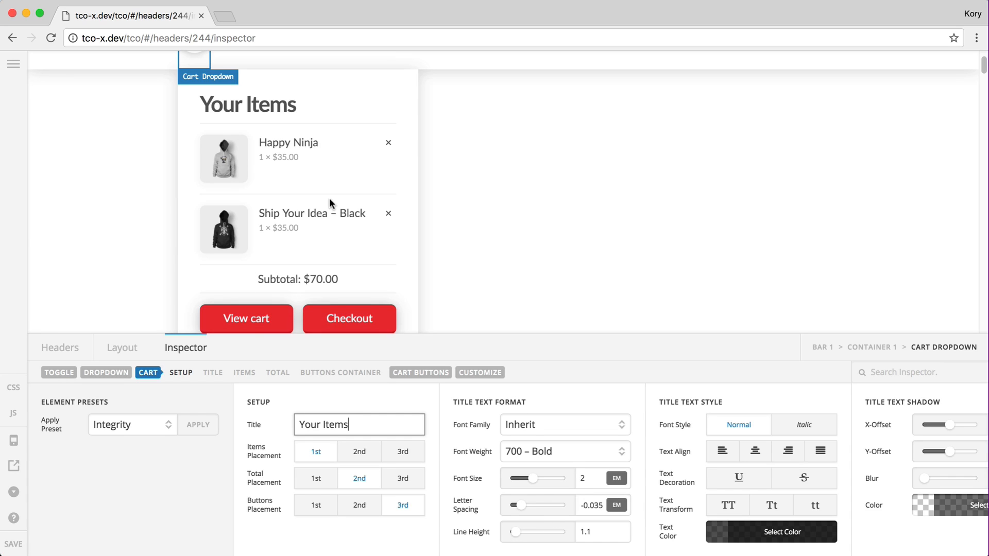
Step: Place the cart total 1st and the items 2nd, and return them to items 1st and total 2nd
click(323, 478)
click(359, 453)
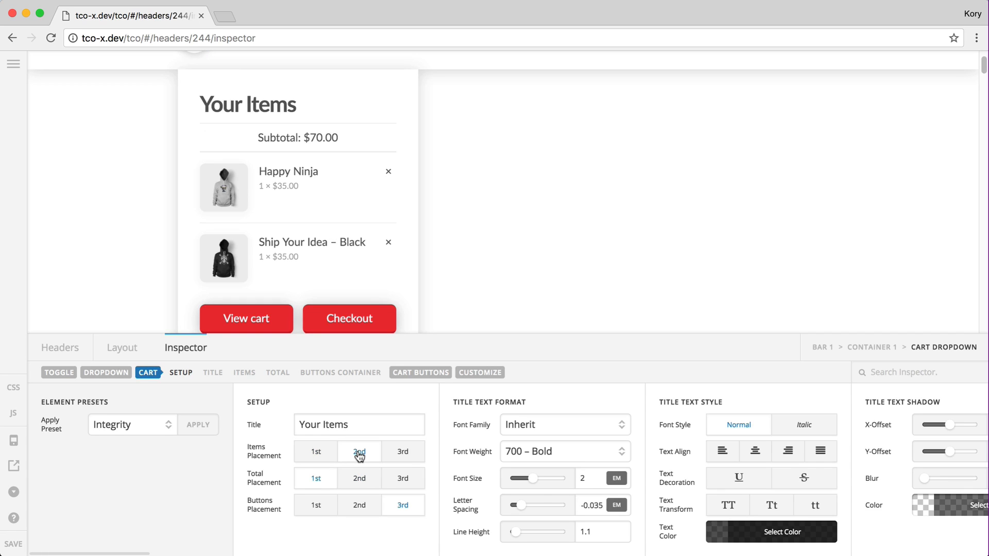
click(322, 453)
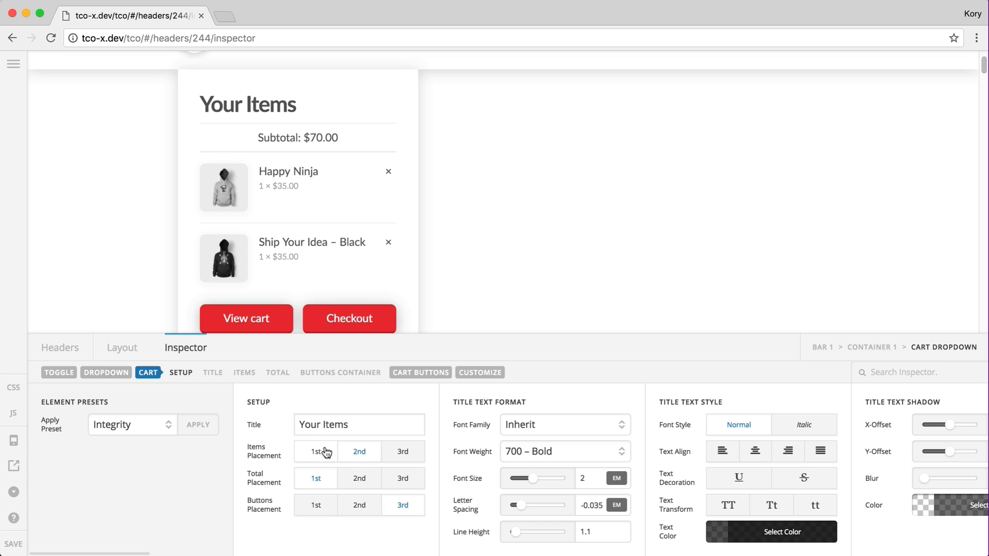
click(356, 479)
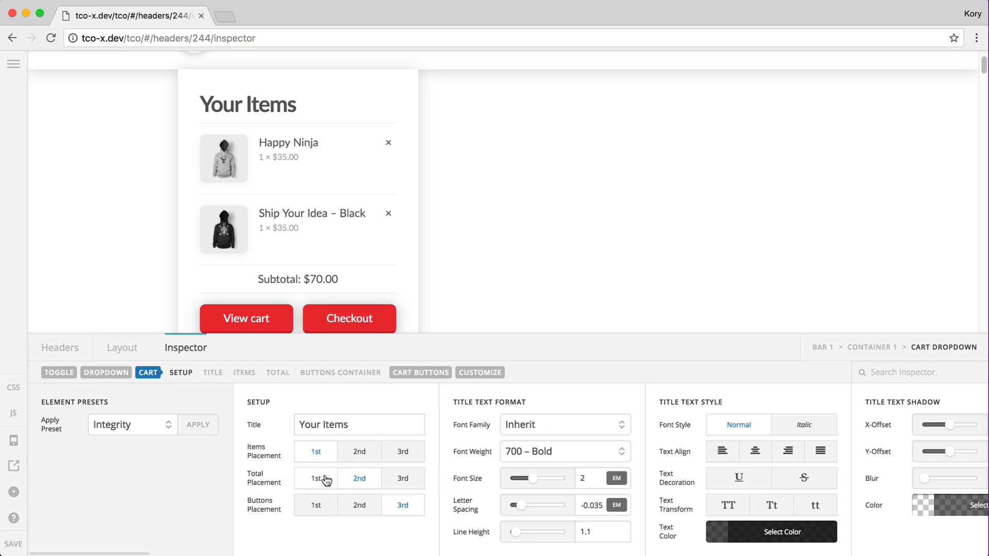
Step: Place the cart buttons 1st and the items 3rd, and return them to items 1st and buttons 3rd
click(315, 505)
click(407, 454)
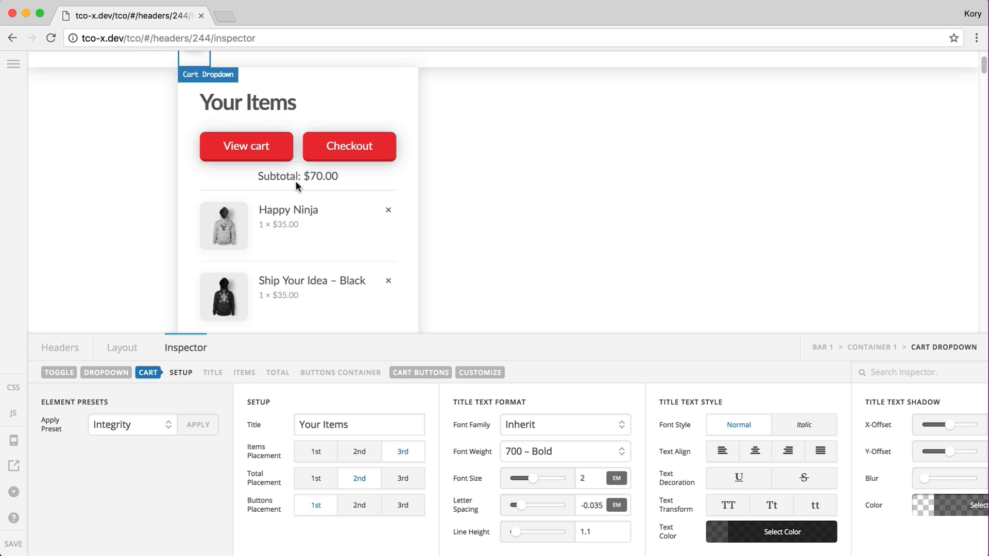
click(309, 456)
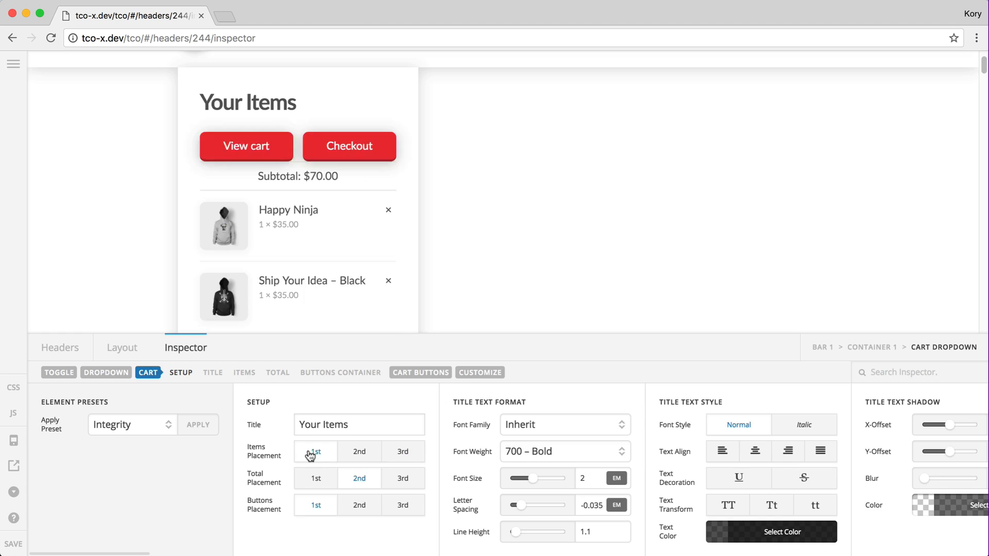
click(402, 506)
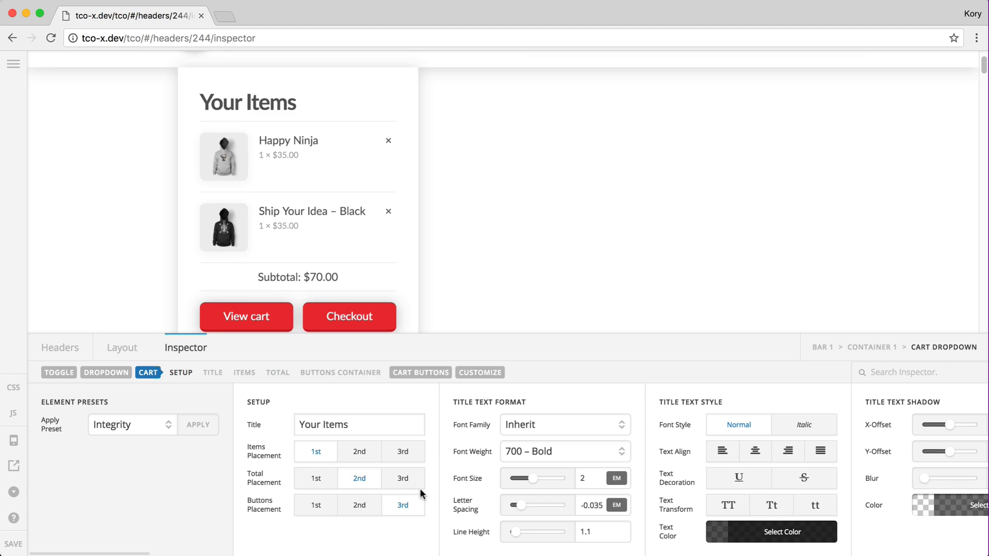
Step: Hide the "Remove" button on the cart items in the Items settings and show it again
scroll(439, 486, right, 5)
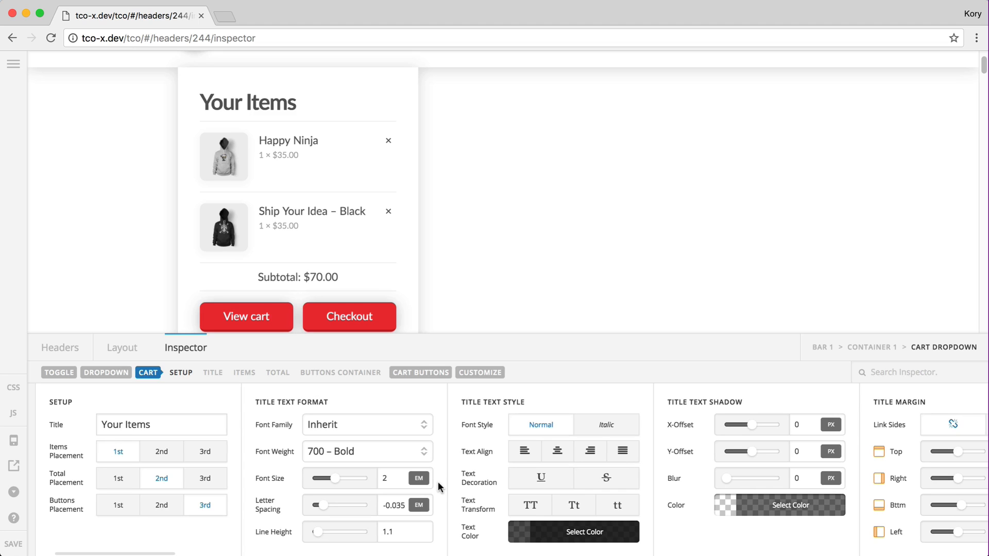
scroll(437, 487, right, 5)
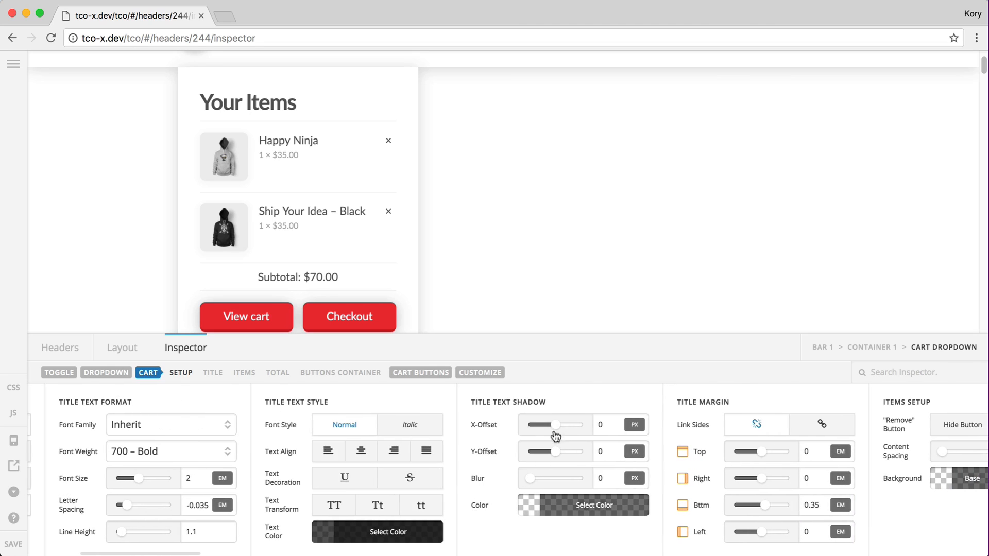
scroll(401, 432, right, 5)
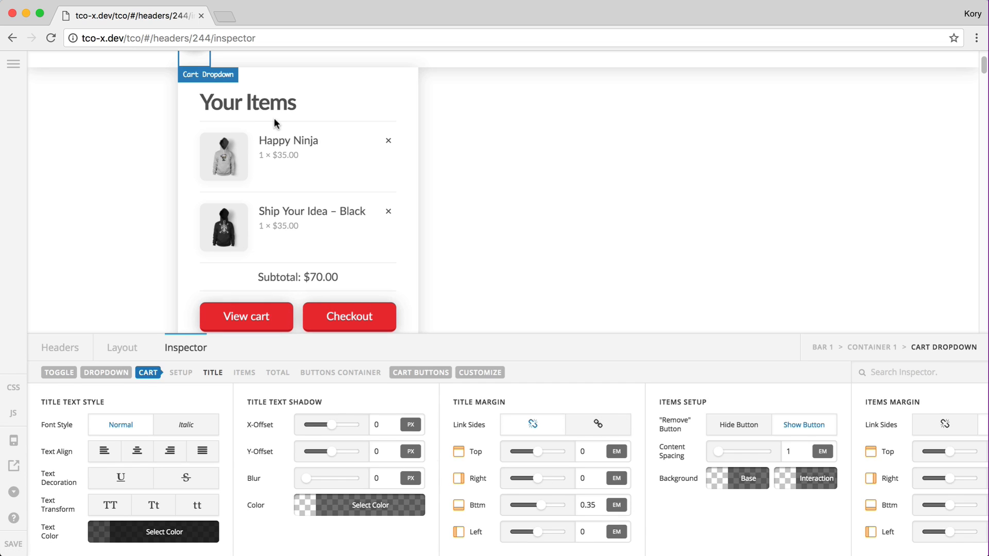
scroll(542, 438, right, 10)
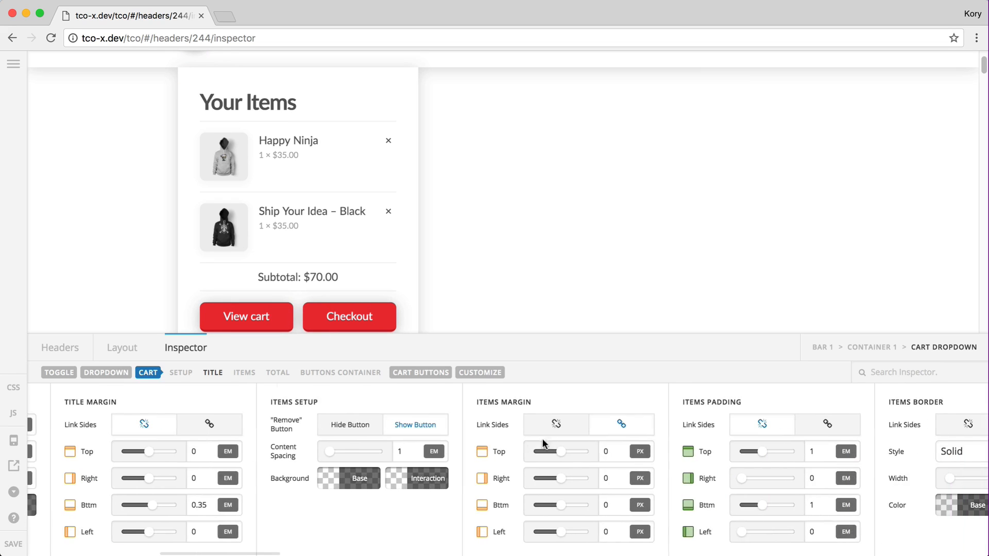
click(244, 372)
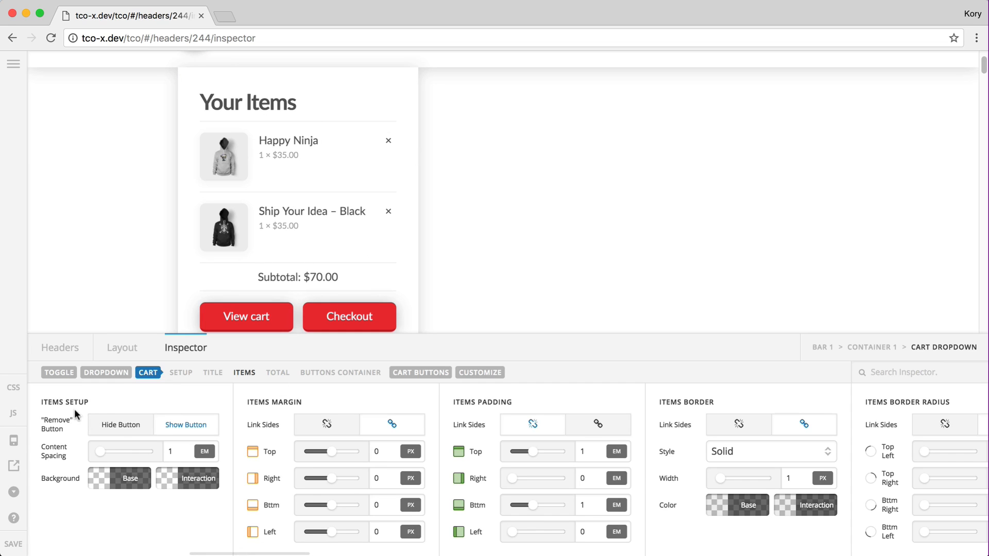
click(124, 427)
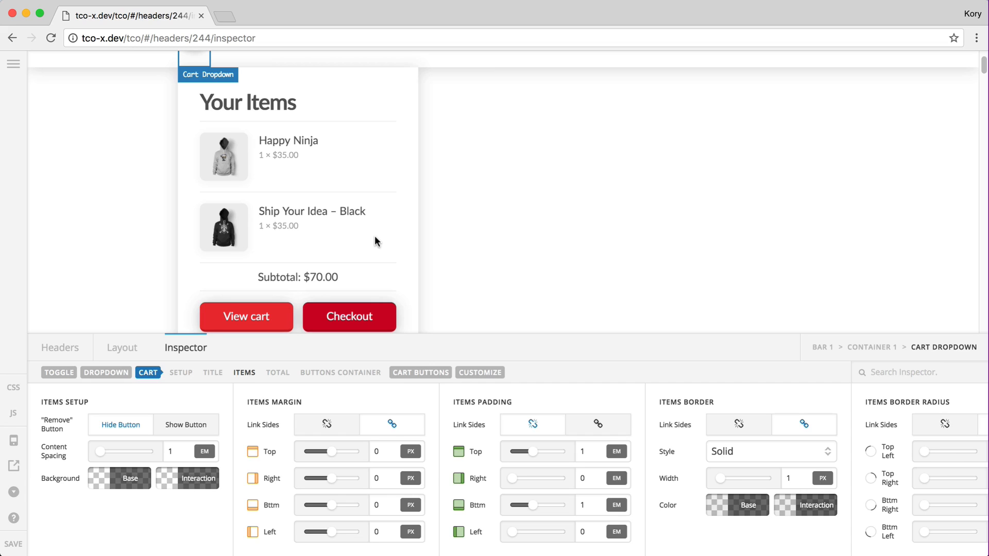
click(195, 432)
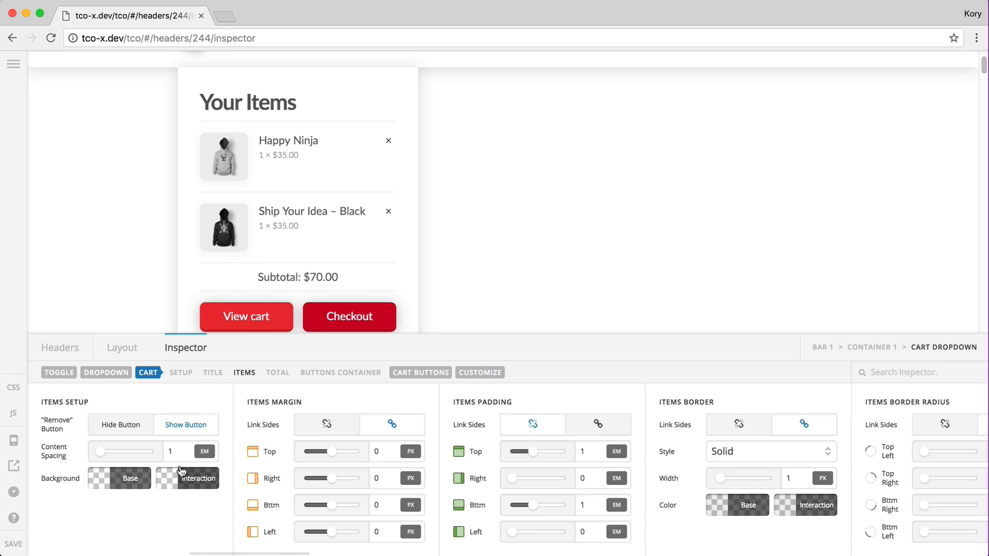
Step: Try a content spacing of 2 em for the cart items and return it to 1 em
double_click(171, 451)
text(2)
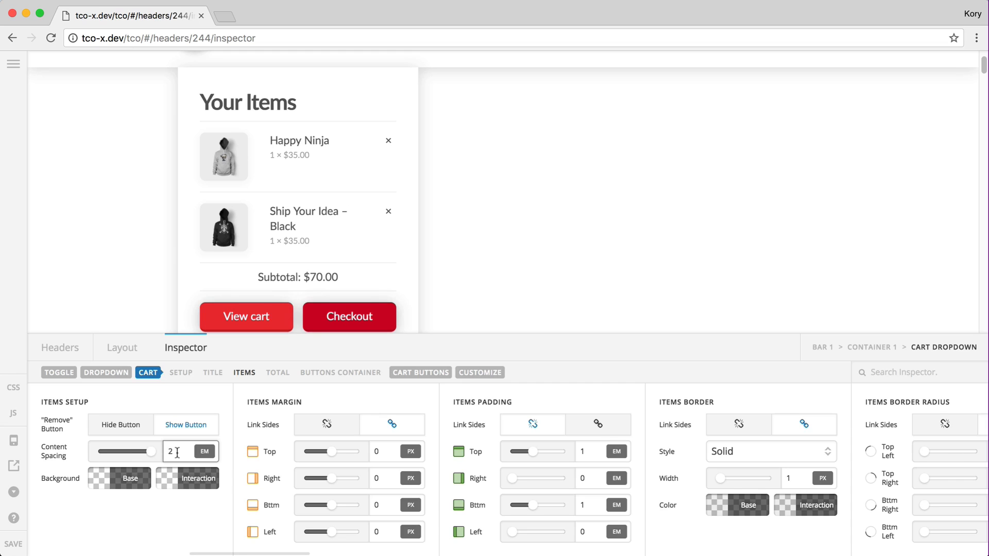
double_click(178, 453)
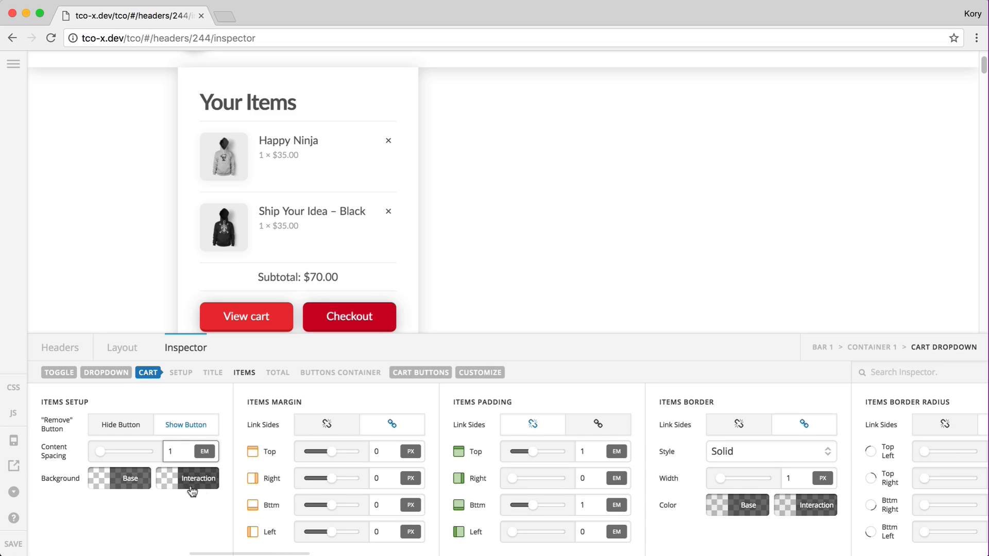
Step: Set the cart items' interaction background to a very faint, mostly transparent gray
scroll(124, 508, right, 5)
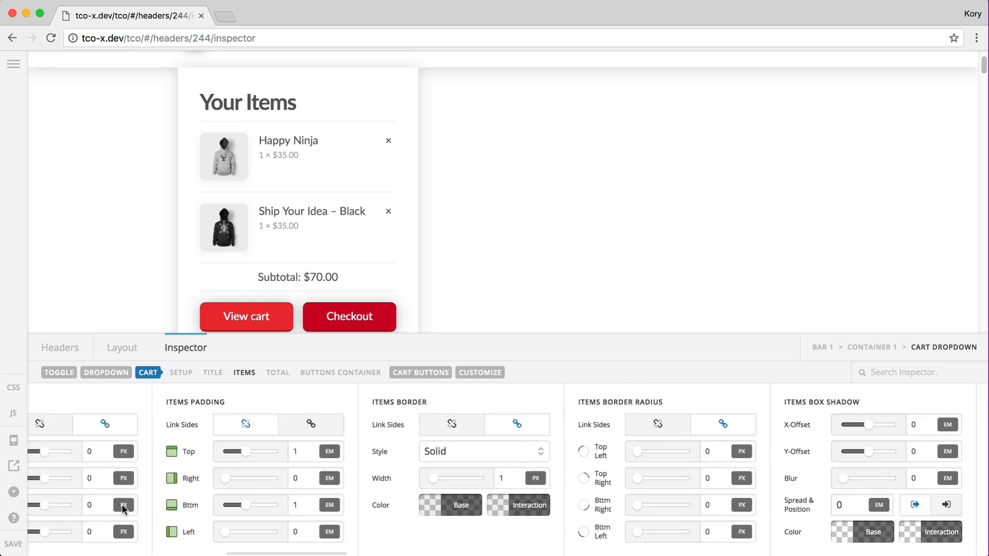
scroll(124, 508, right, 2)
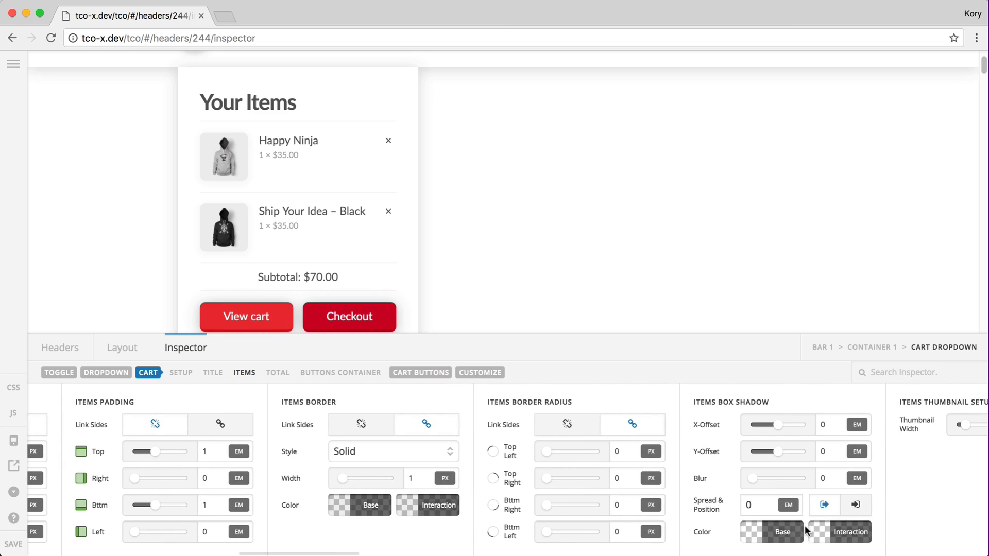
scroll(806, 530, left, 9)
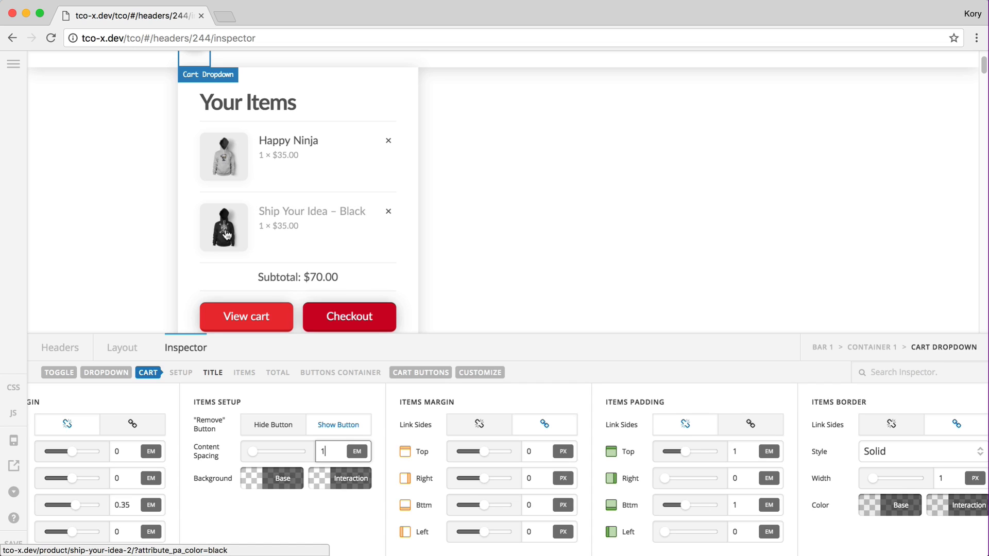
click(344, 483)
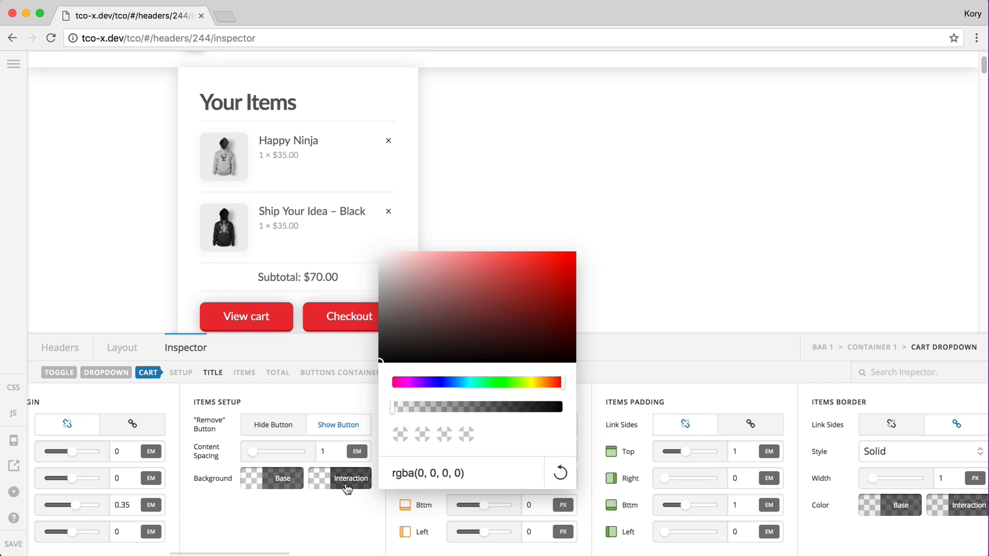
click(394, 407)
click(390, 282)
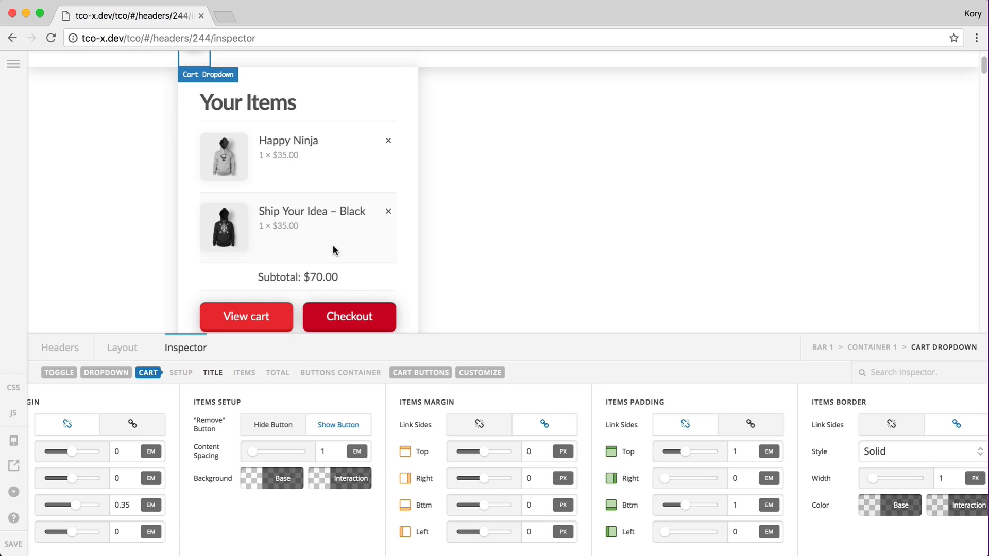
Step: Return the cart items' interaction background to fully transparent
click(337, 478)
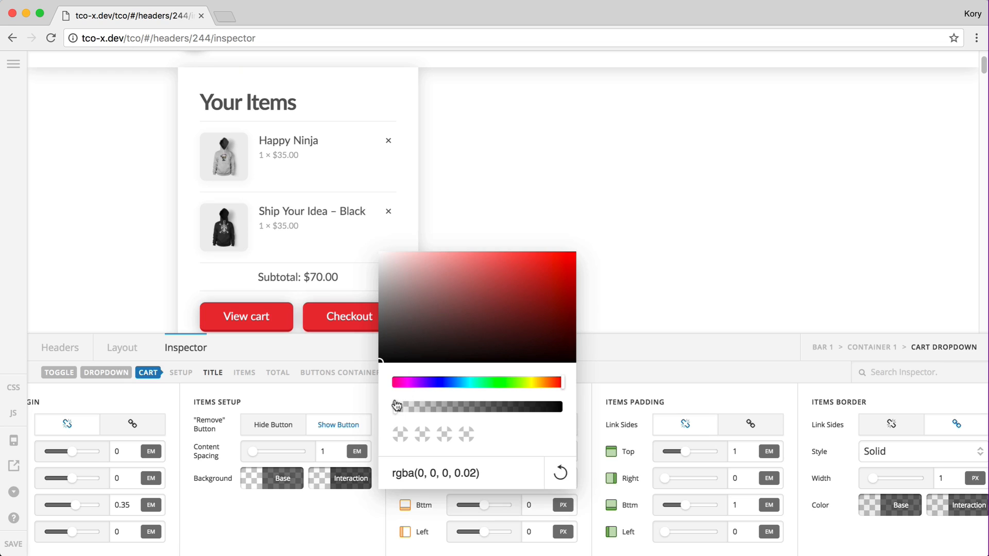
drag(396, 406, 382, 406)
Step: Examine the cart items' margin, padding, border, border radius and box shadow settings
scroll(474, 518, right, 5)
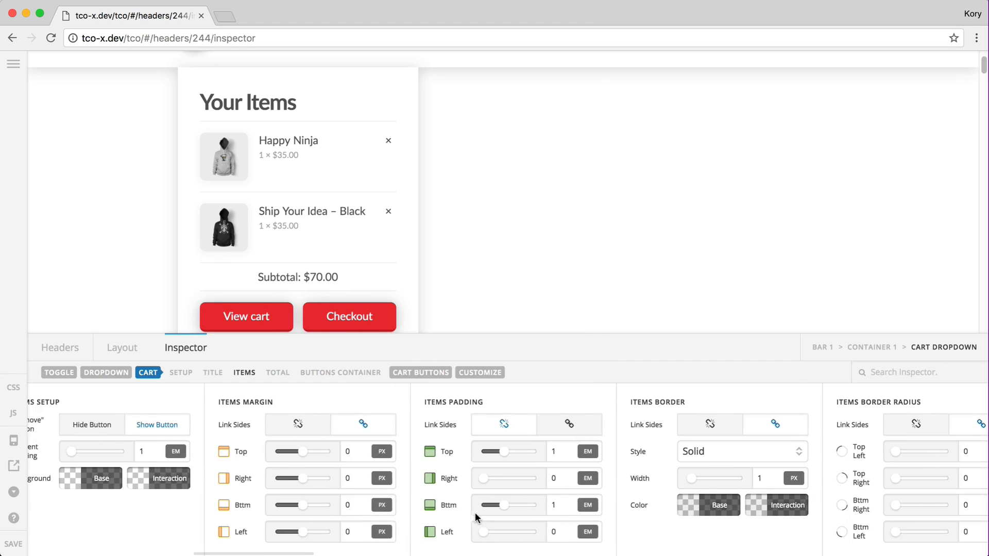
scroll(474, 517, right, 1)
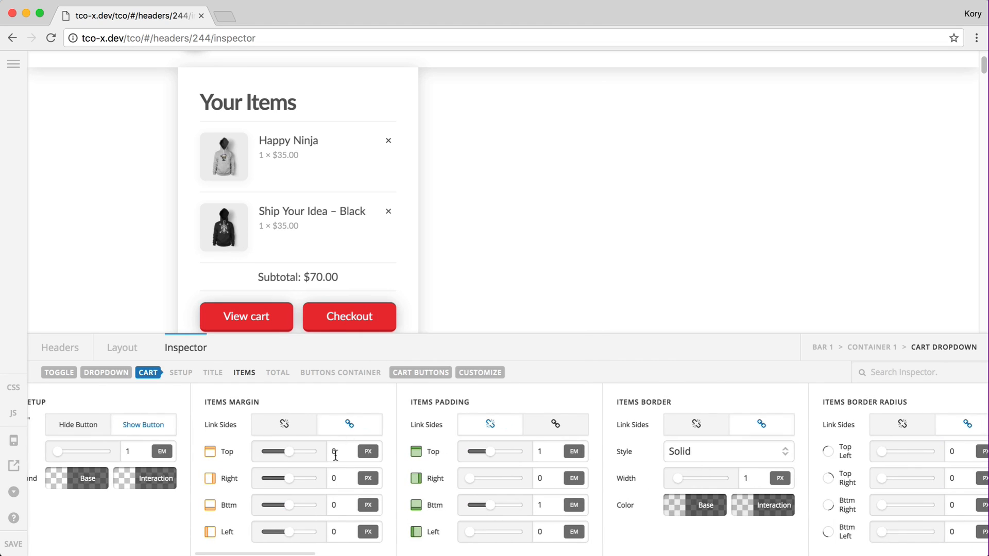
scroll(335, 455, right, 4)
scroll(633, 430, right, 4)
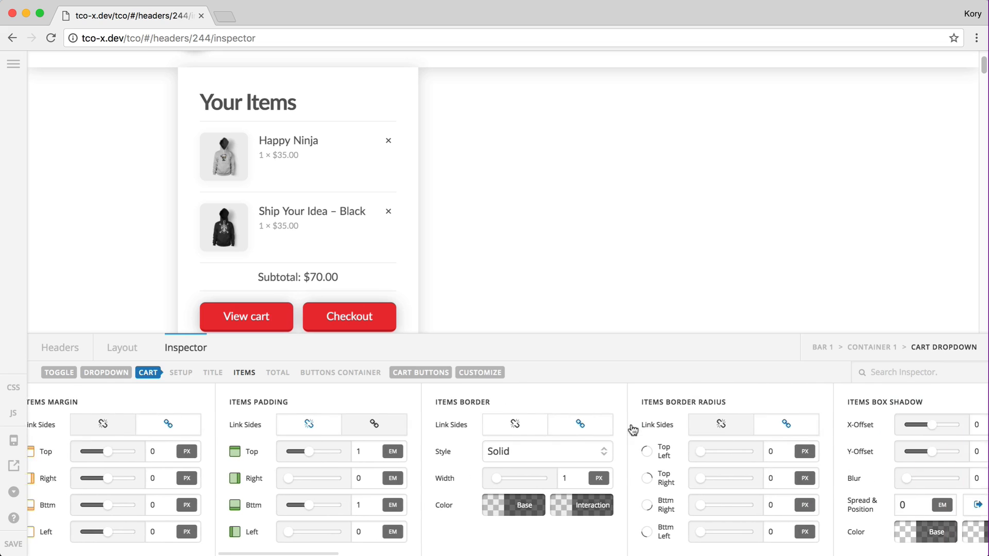
scroll(713, 455, right, 3)
scroll(800, 451, right, 7)
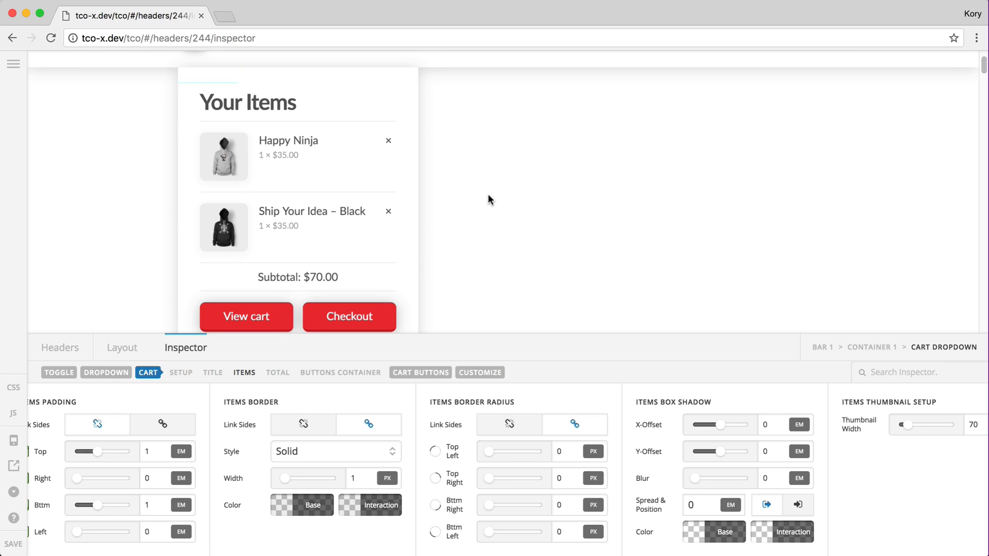
Step: Apply the Ethos element preset to the Cart Dropdown and accept the change
scroll(488, 198, up, 2)
scroll(169, 448, left, 10)
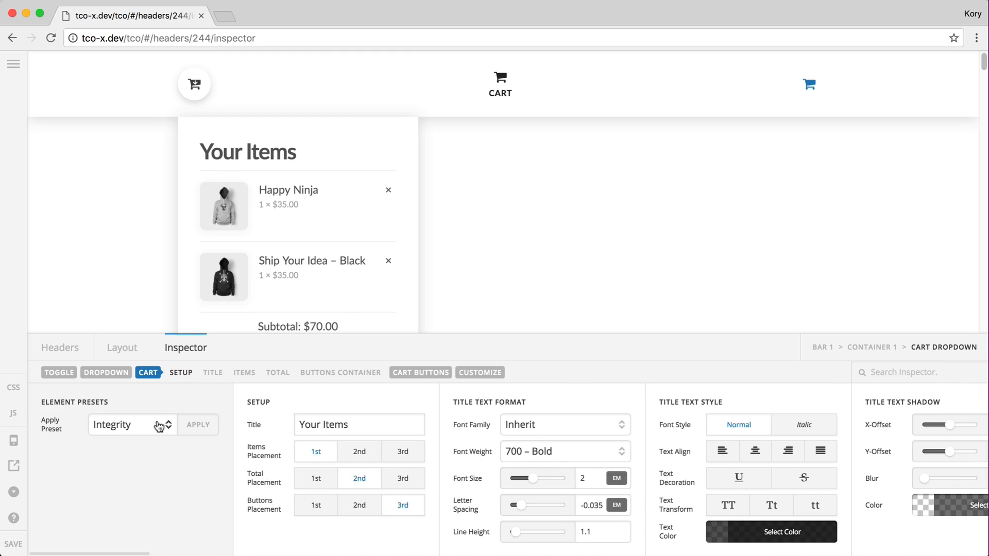
click(164, 423)
click(147, 464)
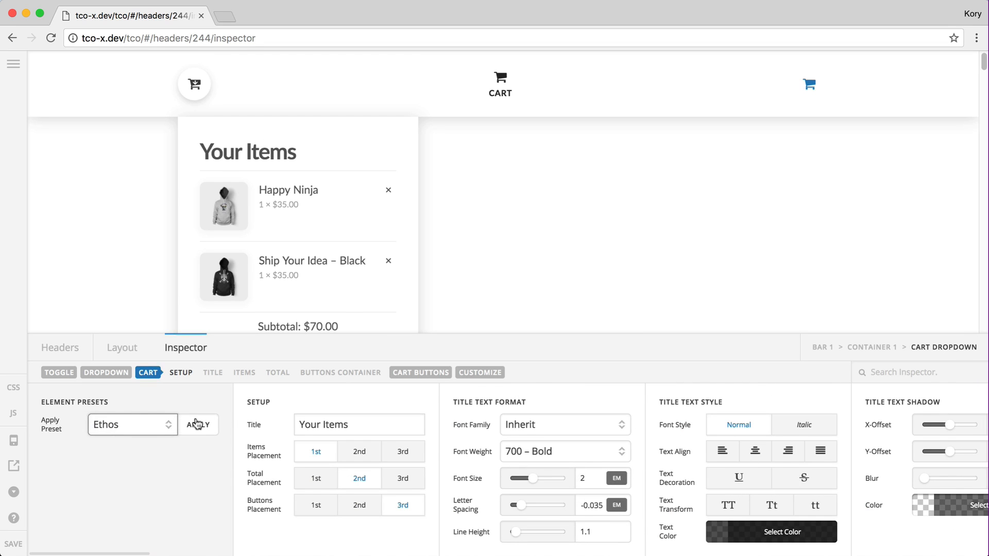
click(198, 424)
click(456, 355)
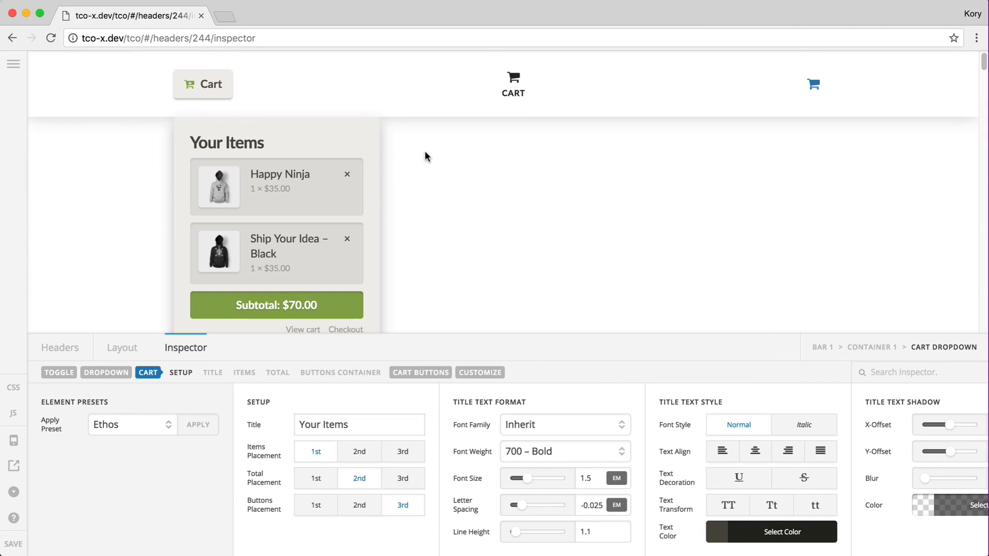
Step: Examine the Ethos cart's item boxes, subtotal bar and cart links in the preview
scroll(425, 152, down, 2)
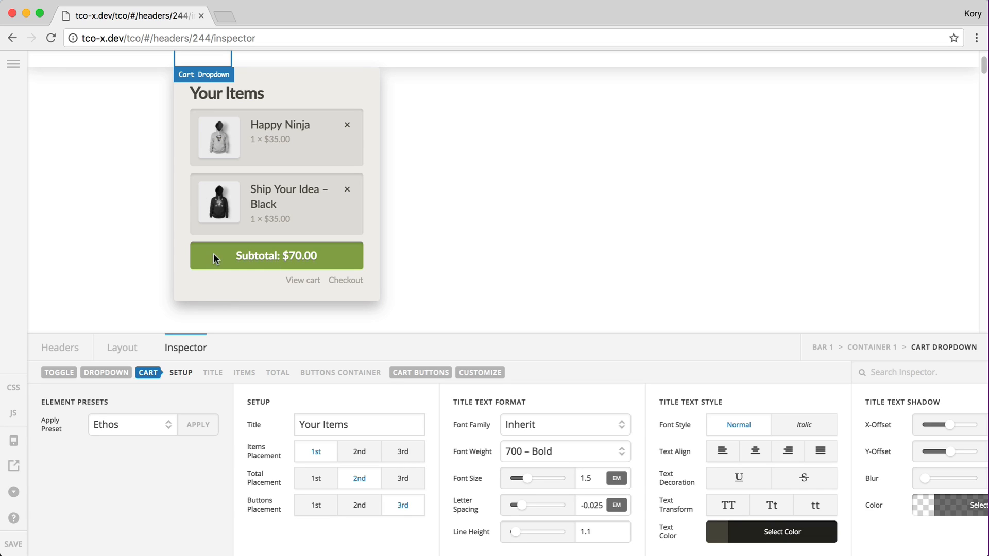
drag(205, 254, 324, 256)
click(325, 255)
scroll(227, 276, up, 2)
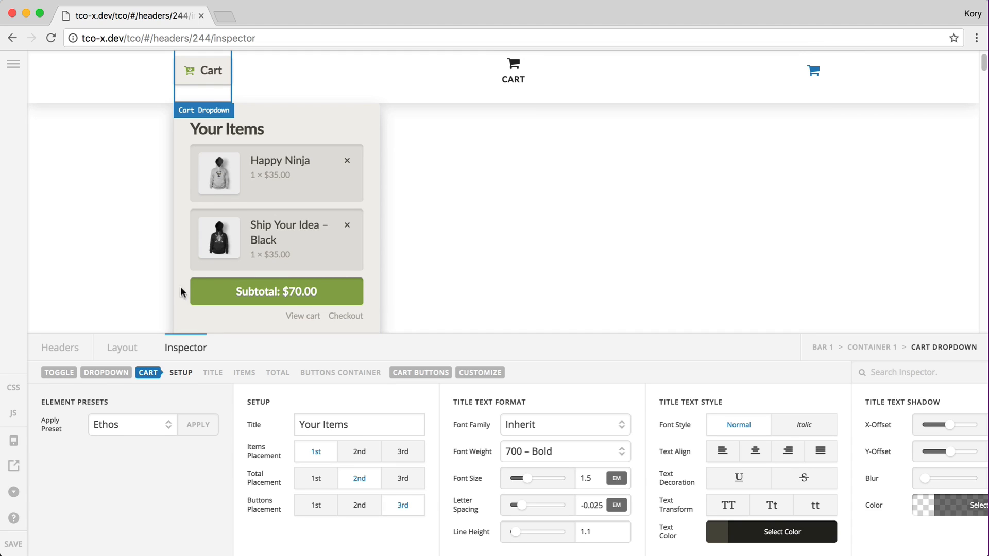
Step: Apply the Integrity element preset to the Cart Dropdown and accept the change
click(138, 425)
click(116, 432)
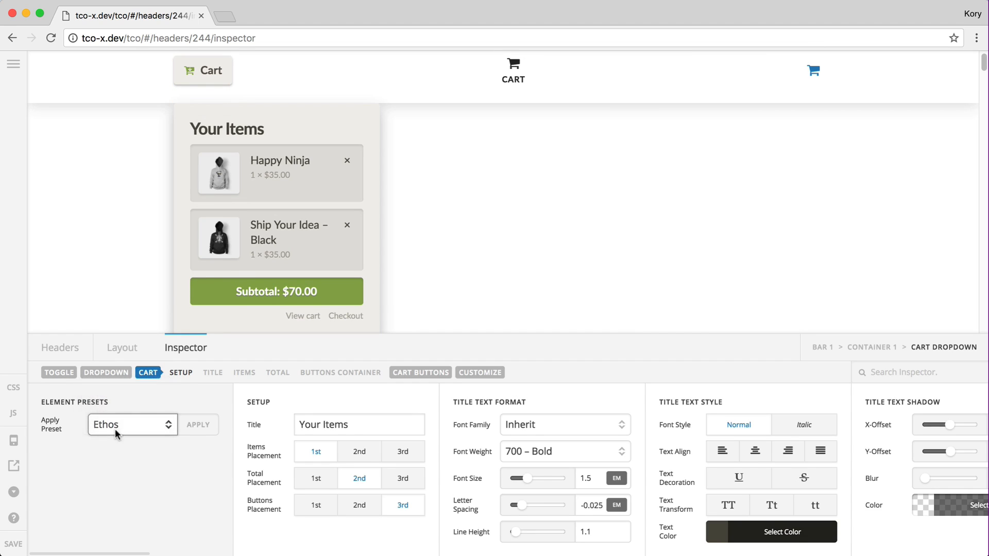
click(199, 424)
click(433, 362)
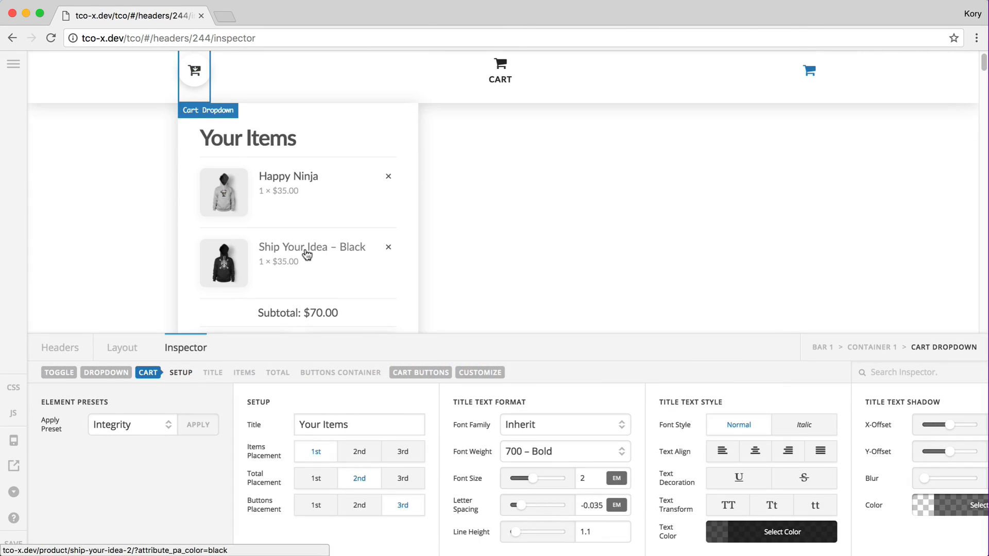
Step: Try thumbnail widths of 40 px and 100 px for the cart items in the Items settings
scroll(307, 253, down, 2)
click(242, 371)
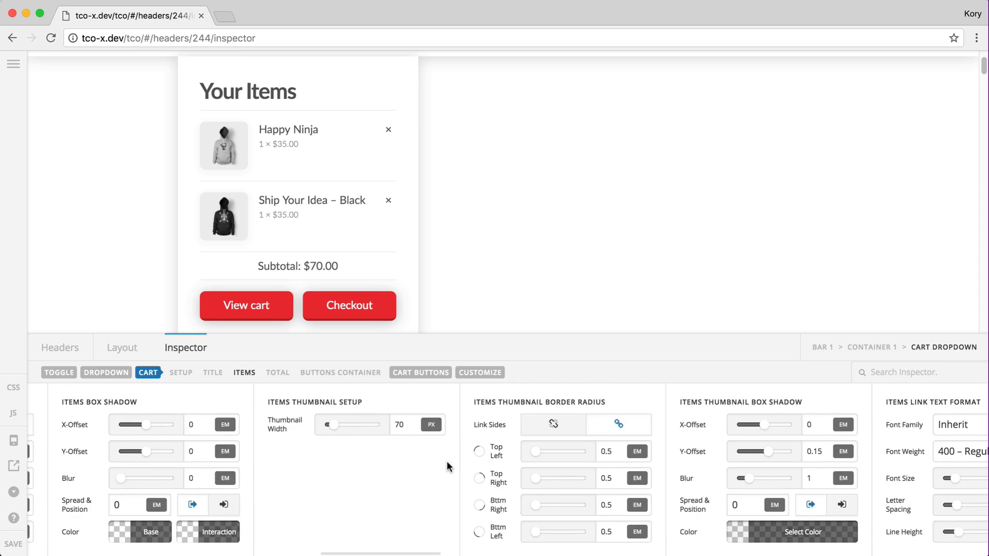
scroll(447, 467, right, 4)
scroll(324, 493, left, 2)
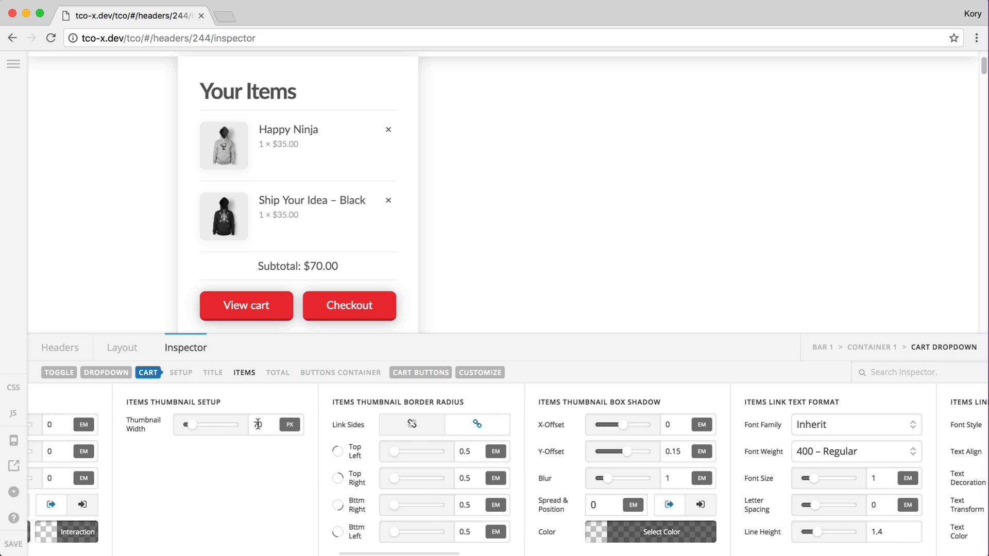
drag(257, 425, 245, 427)
text(4)
text(1)
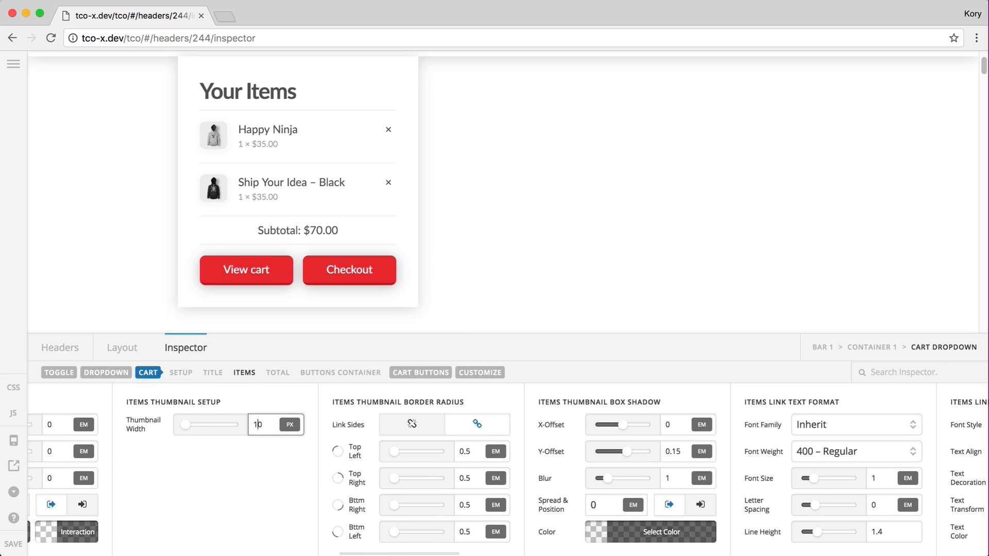
text(0)
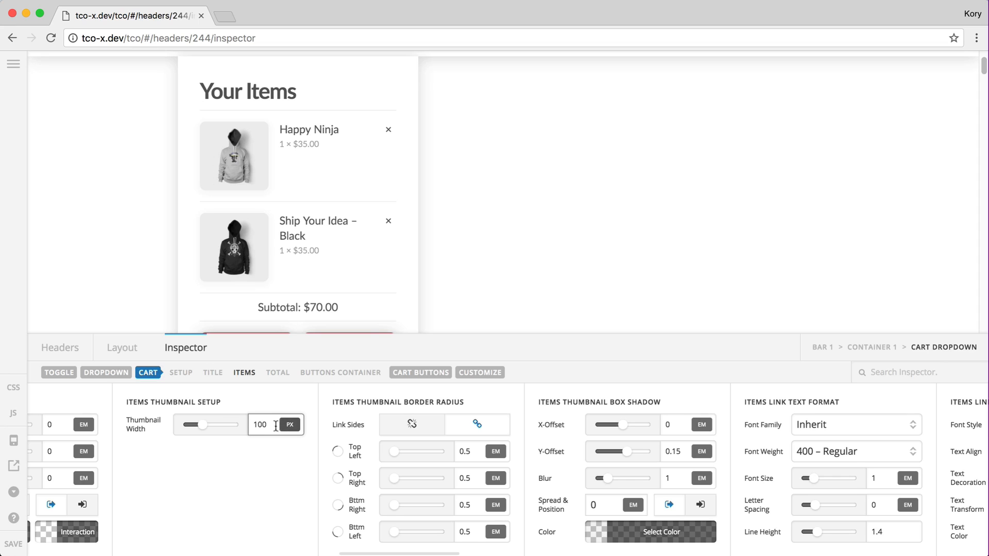
Step: Try cart item thumbnail widths of 20 px and 80 px and return the width to 70 px
double_click(265, 430)
text(20)
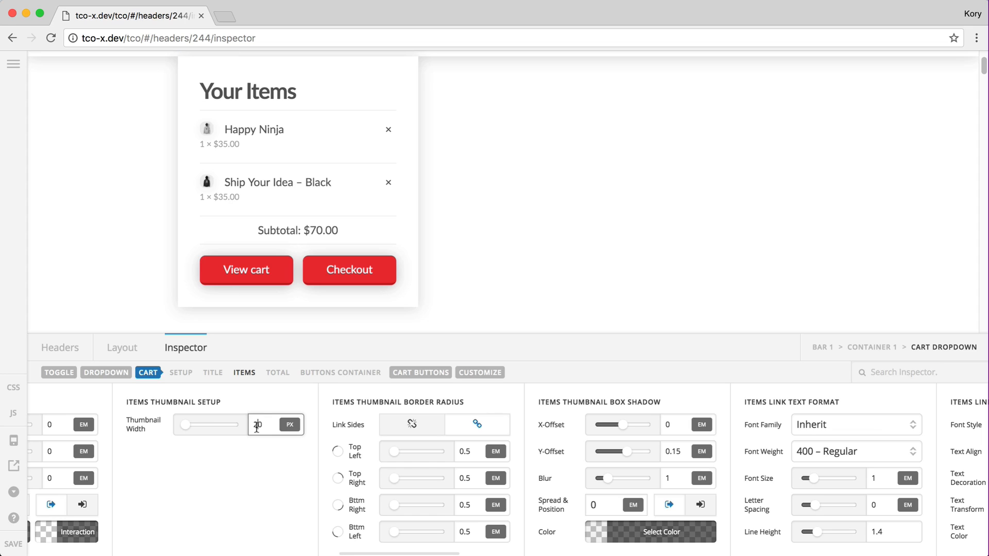
key(BackSpace)
text(4)
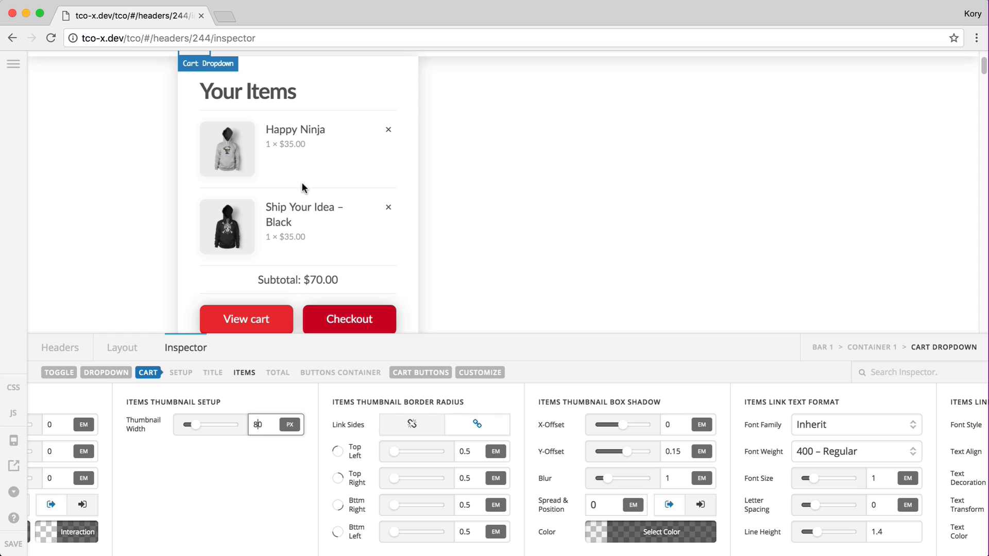
scroll(458, 505, right, 5)
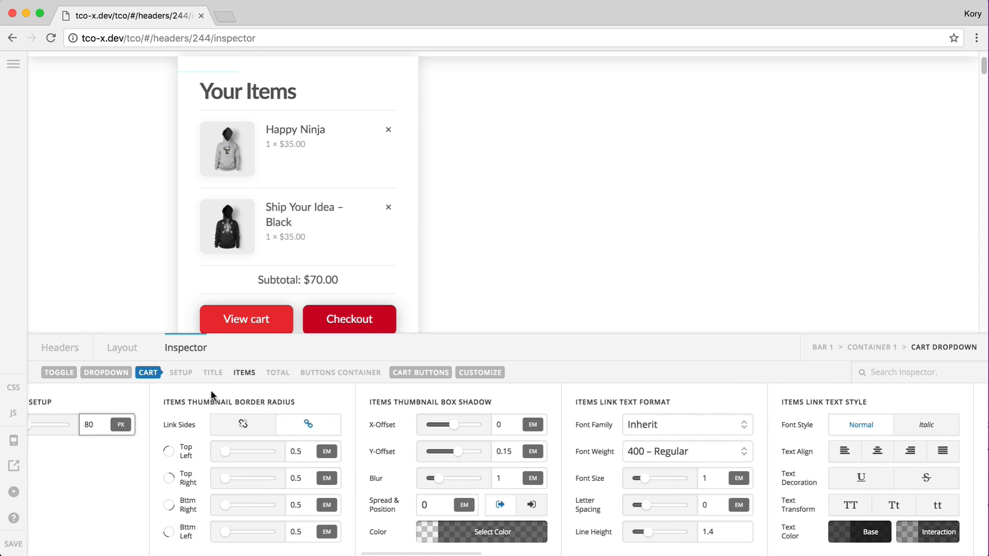
key(shift+Left)
Step: Try a border radius of 100 em on all corners of the cart item thumbnails
click(299, 451)
double_click(299, 451)
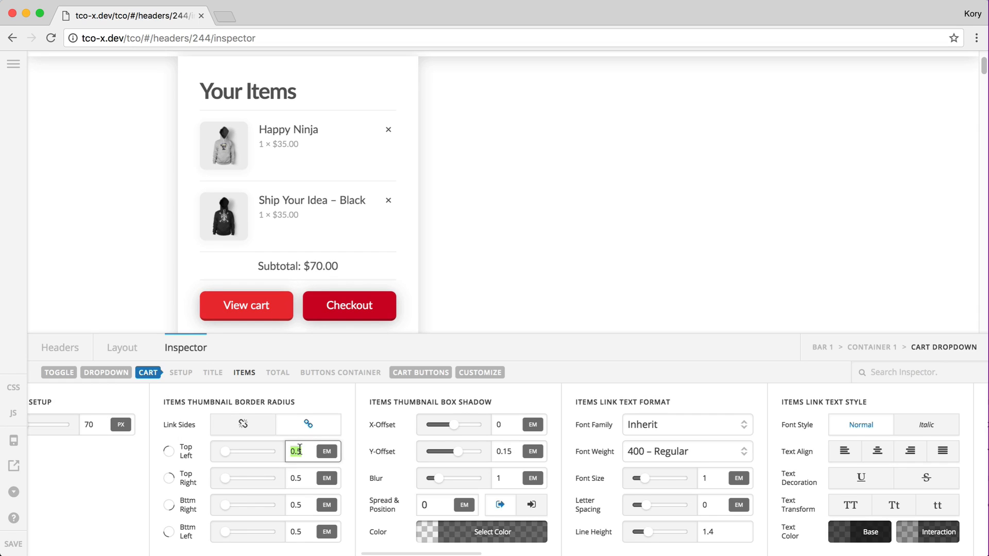
text(100)
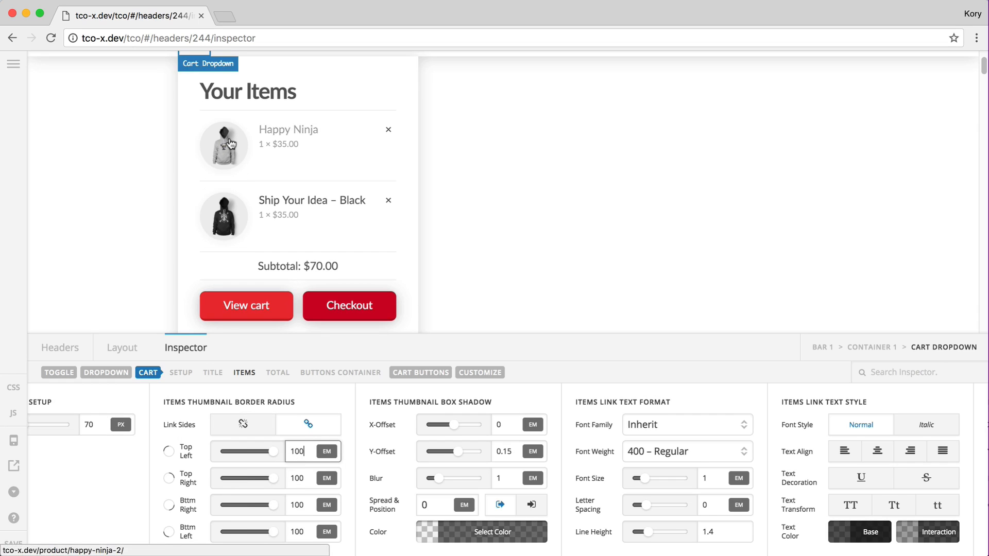
scroll(443, 412, right, 3)
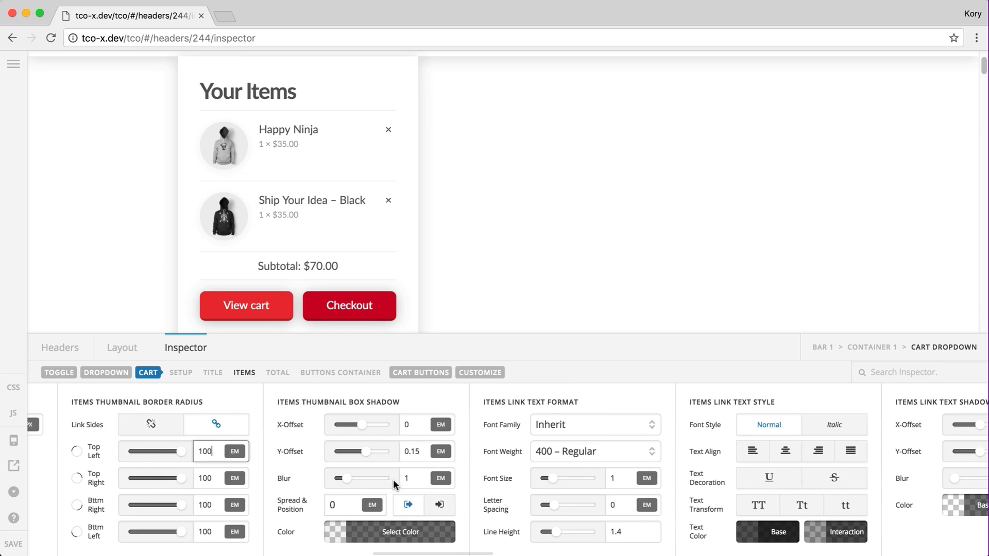
click(476, 417)
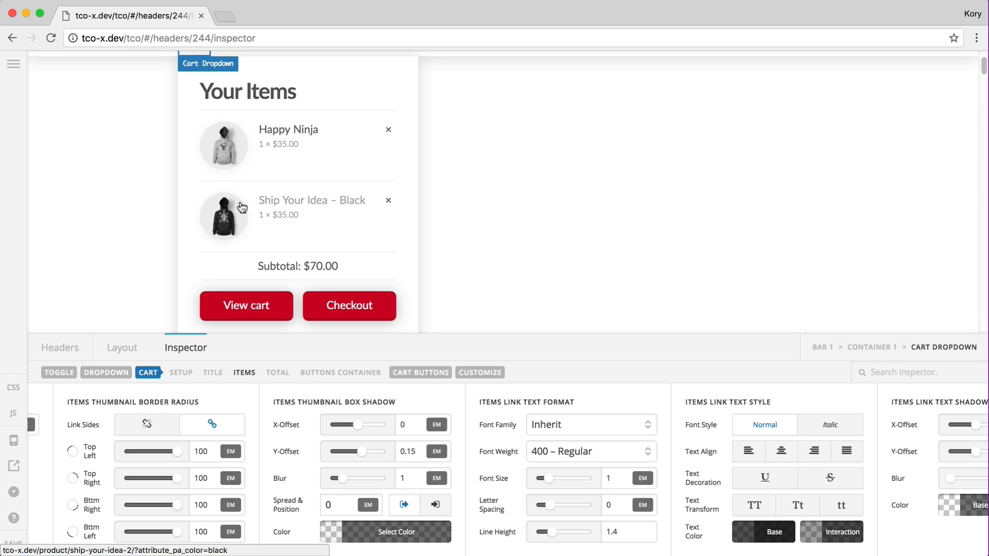
Step: Set the item thumbnails' box shadow to 0 Y-offset, 0 blur and 2 px spread
double_click(408, 451)
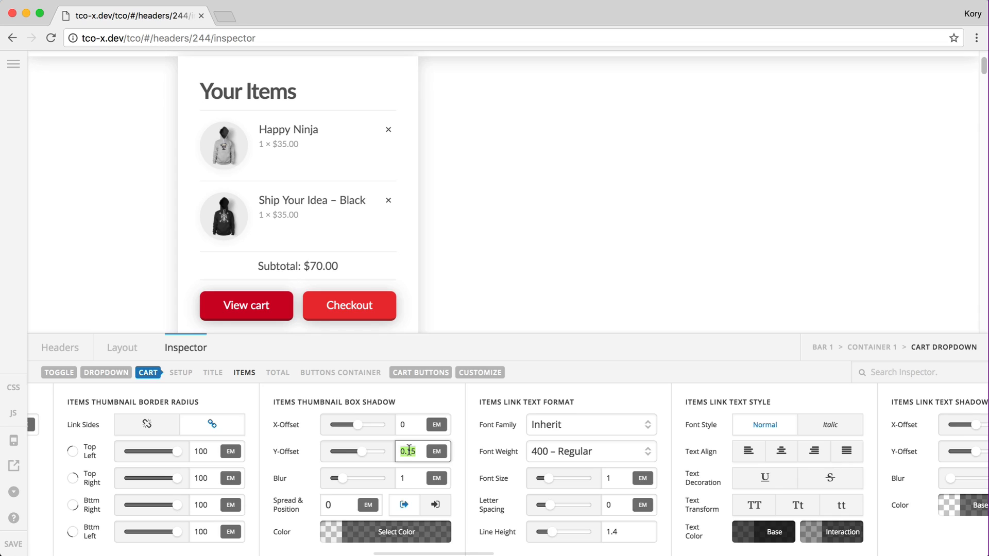
text(0)
double_click(405, 475)
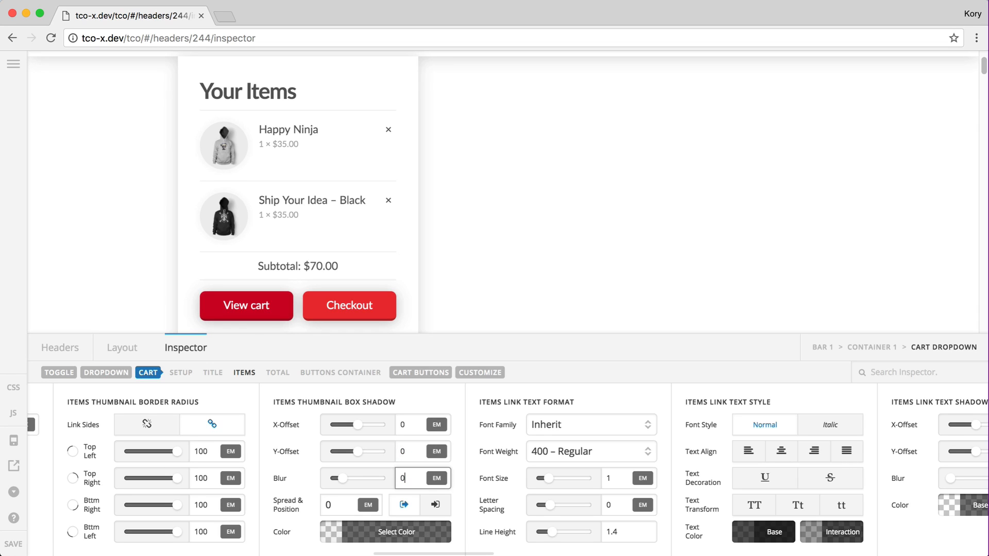
text(0)
double_click(341, 504)
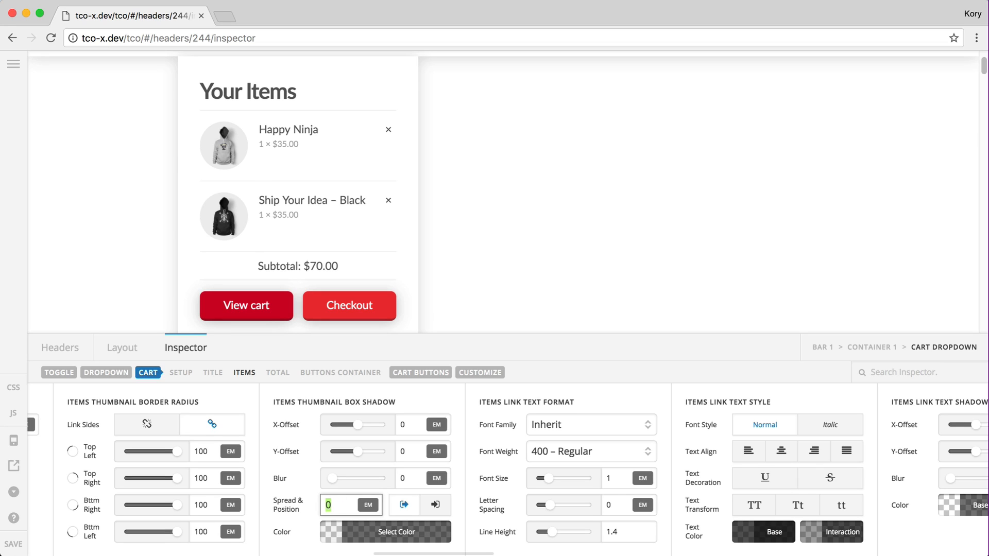
text(2px)
Step: Set the item thumbnails' box shadow color to nearly opaque black, rgba(0, 0, 0, 0.95)
click(394, 530)
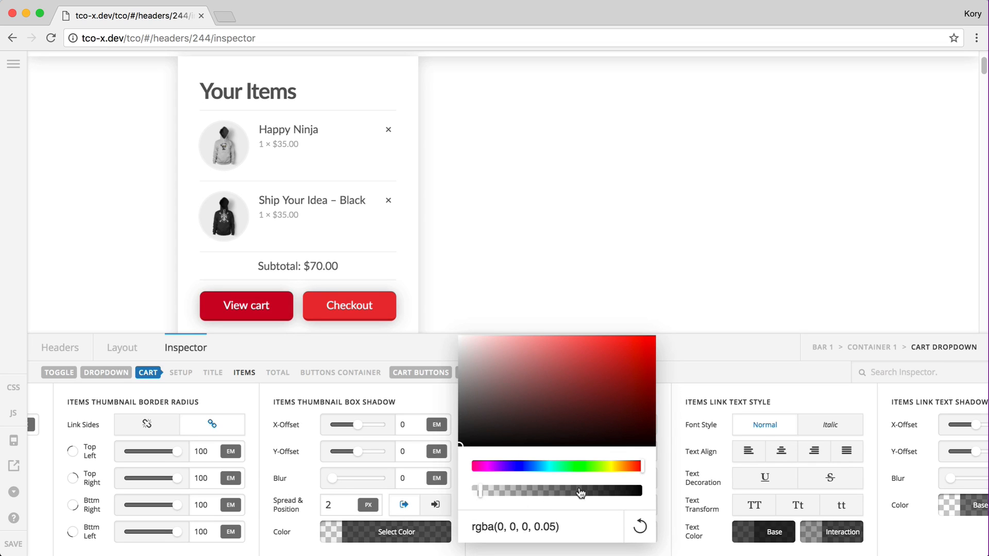
click(636, 492)
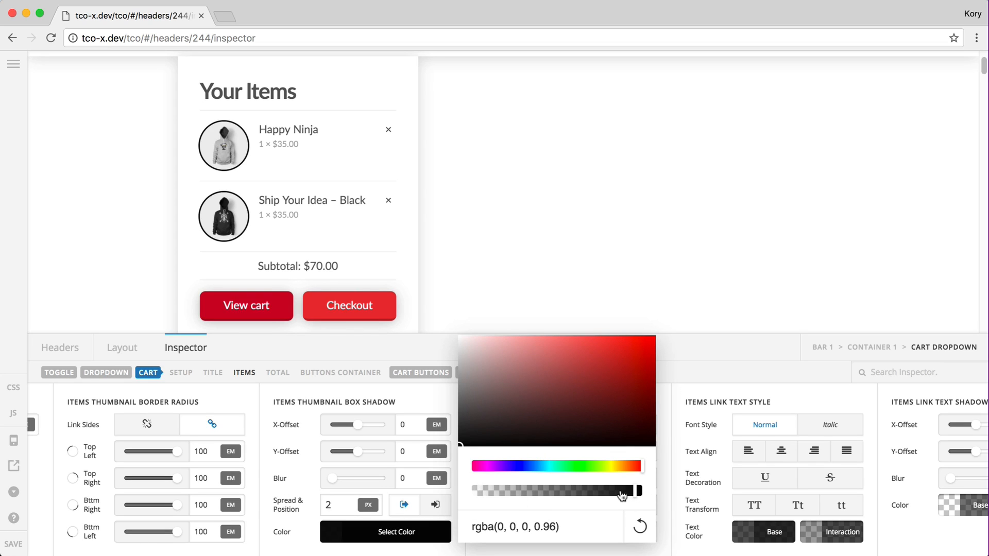
click(620, 494)
drag(609, 495, 536, 494)
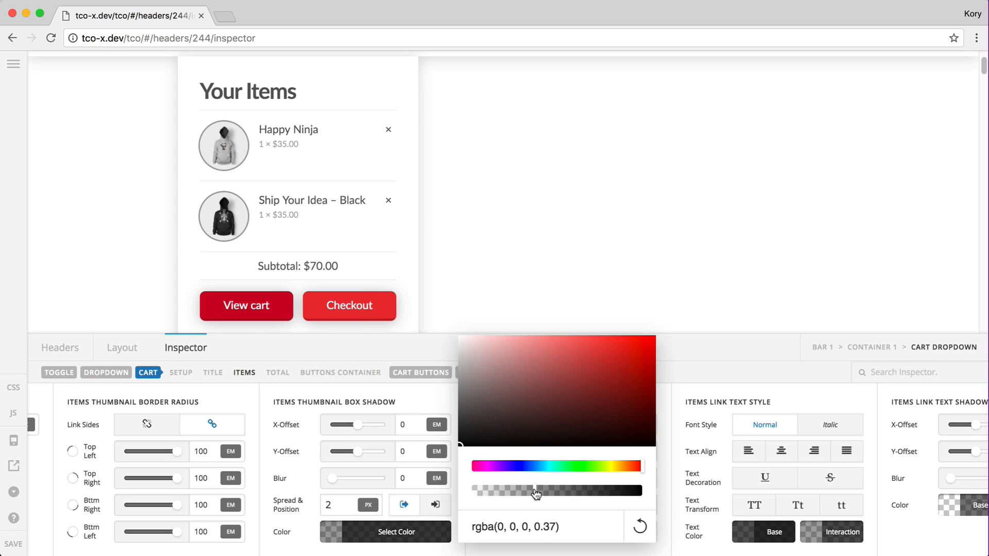
click(635, 492)
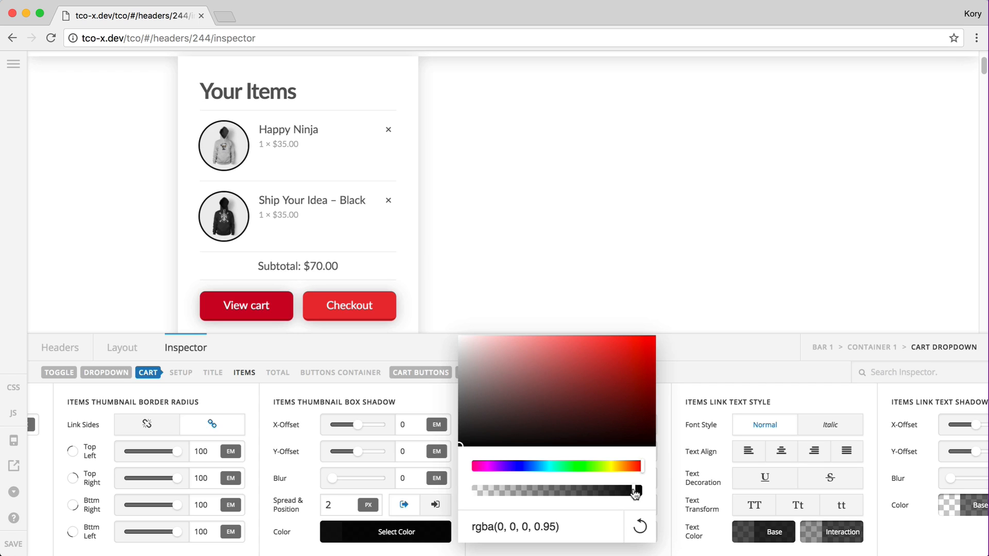
click(377, 538)
Step: Try a thumbnail border radius of 0 on all corners, and set it to 0.5 em
scroll(208, 459, left, 5)
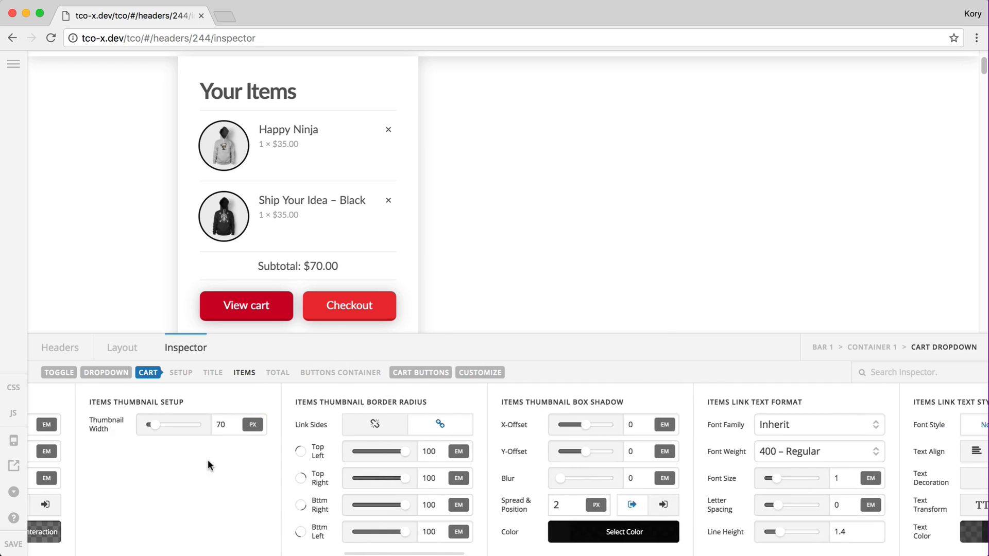
double_click(436, 451)
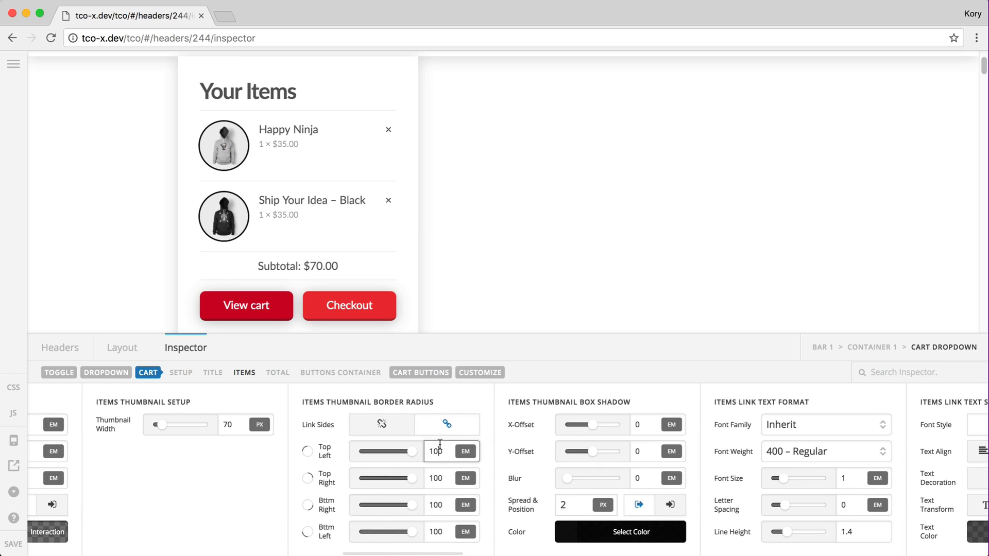
text(0)
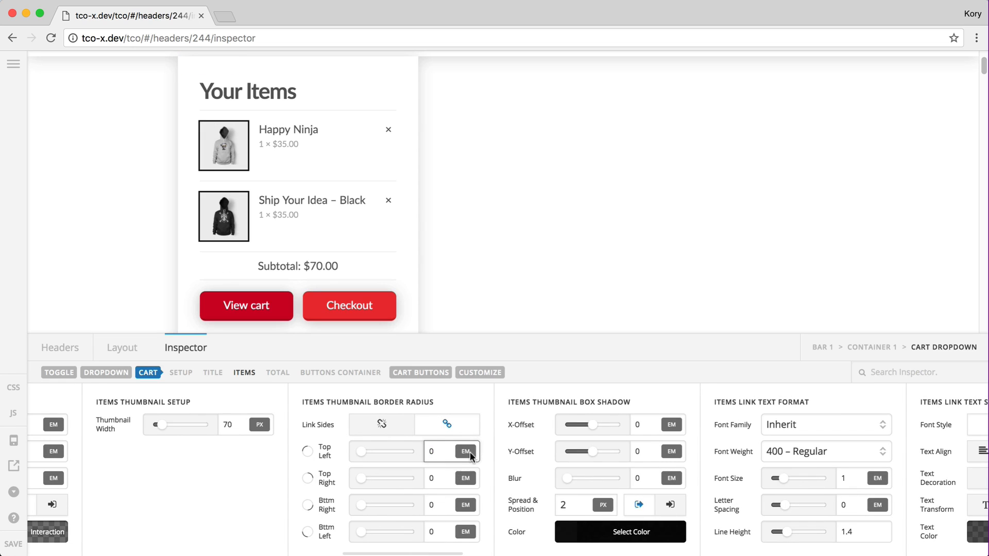
double_click(446, 451)
text(.5)
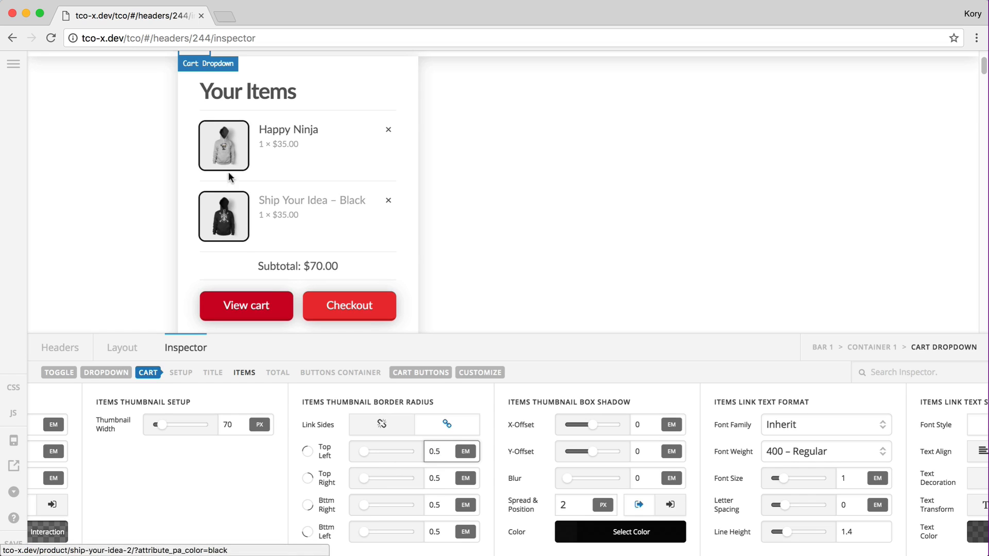
scroll(441, 514, right, 8)
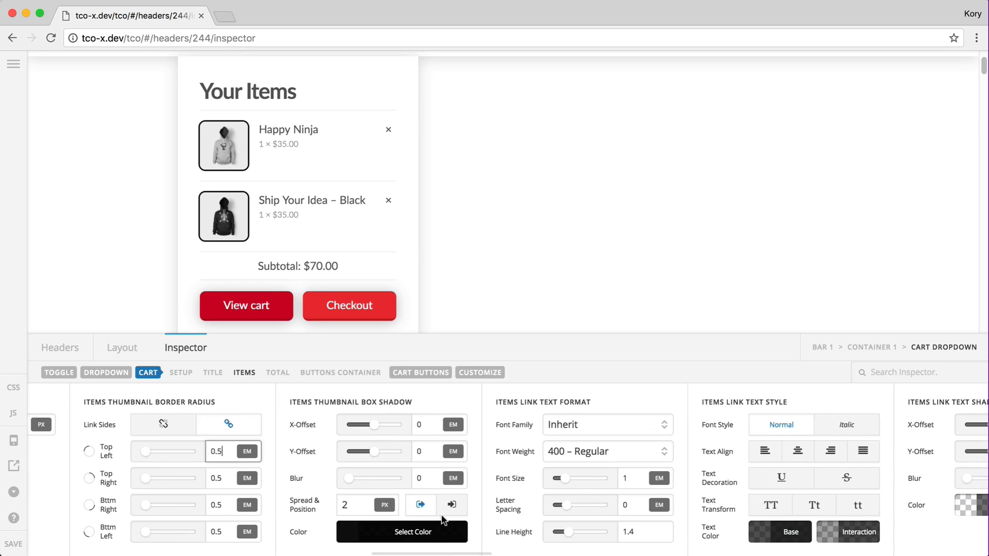
Step: Try uppercase text transform on the cart items' link text, and turn it off again
scroll(441, 514, right, 3)
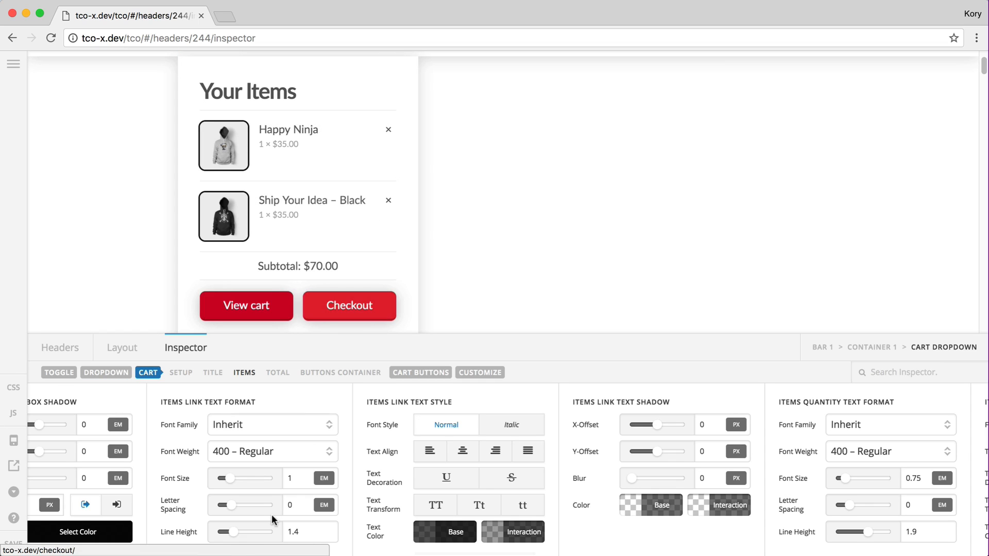
scroll(266, 514, right, 3)
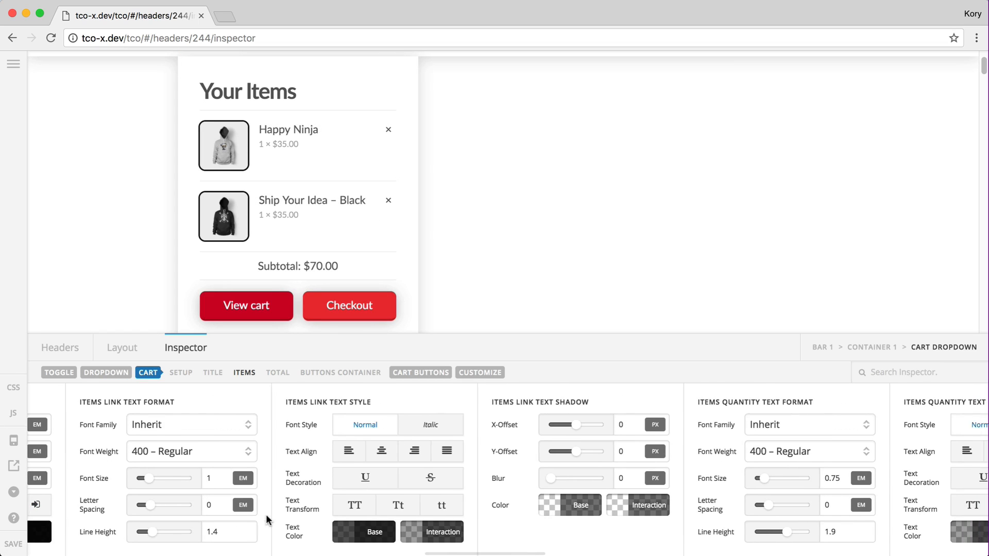
click(354, 507)
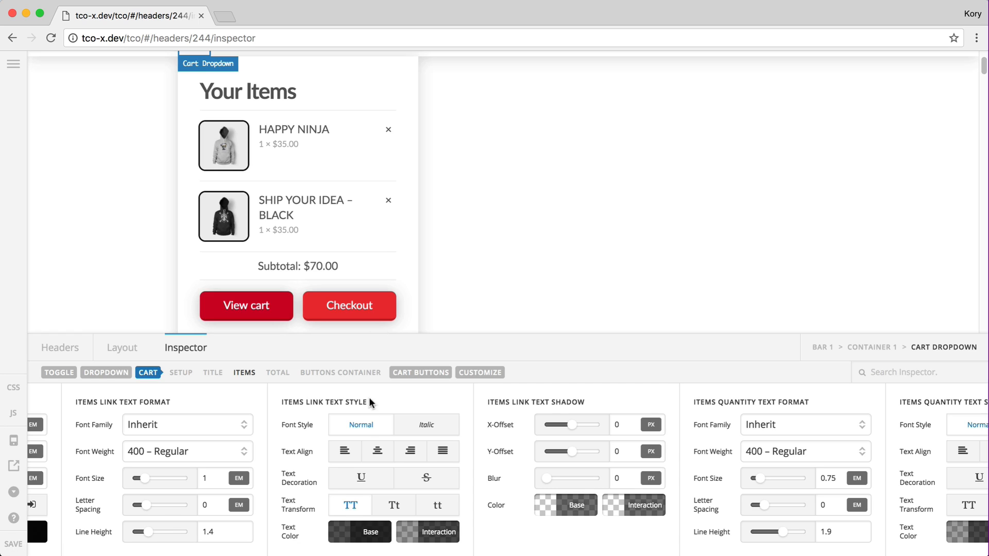
click(351, 507)
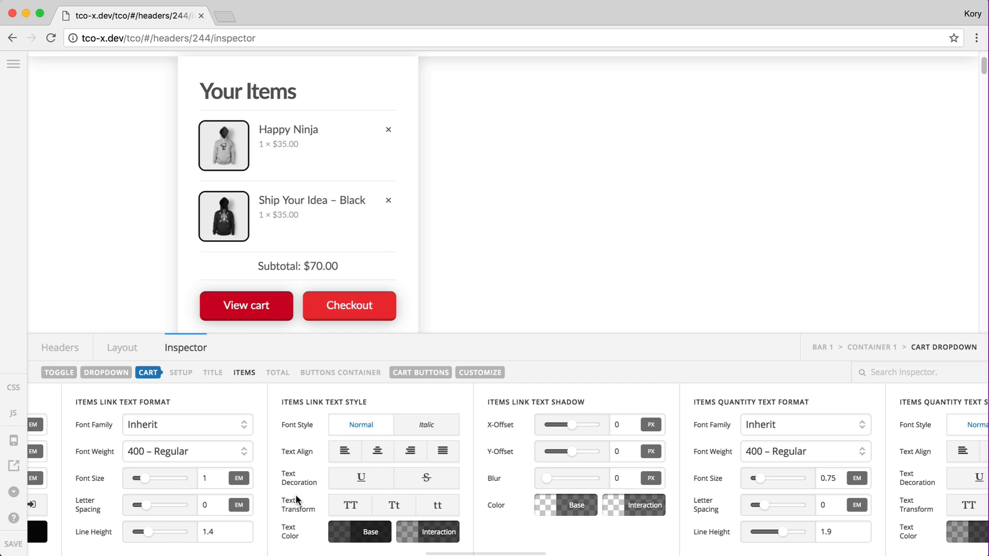
Step: Adjust the opacity of the item links' black base text color, trying 0.17 and 0.92 before settling on a medium opacity
scroll(360, 515, left, 2)
click(444, 543)
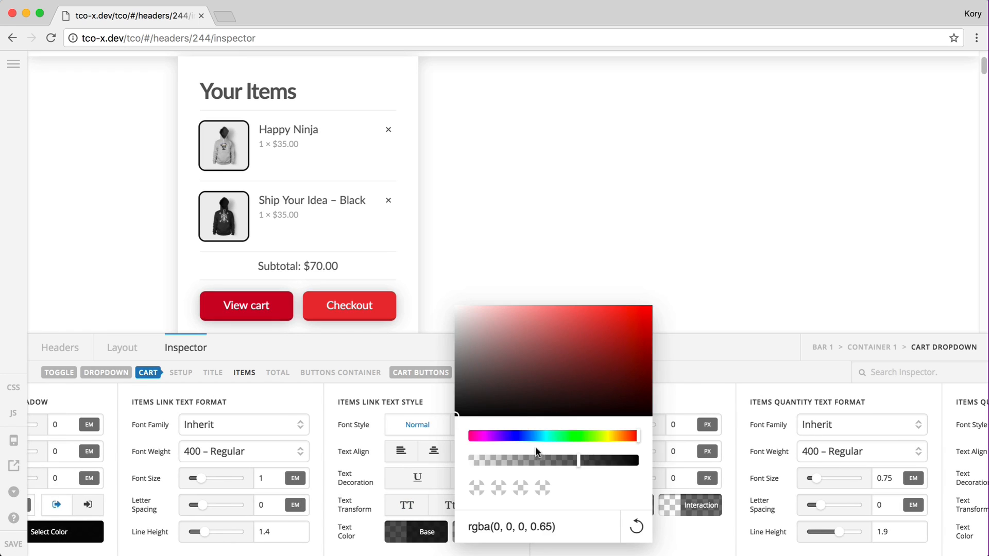
click(522, 460)
drag(522, 461, 497, 460)
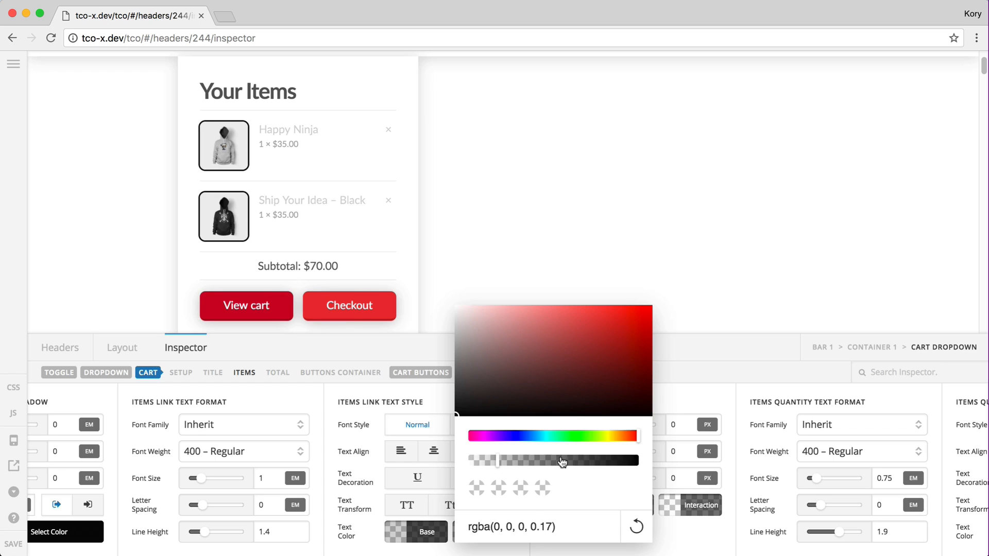
drag(561, 461, 597, 462)
click(626, 462)
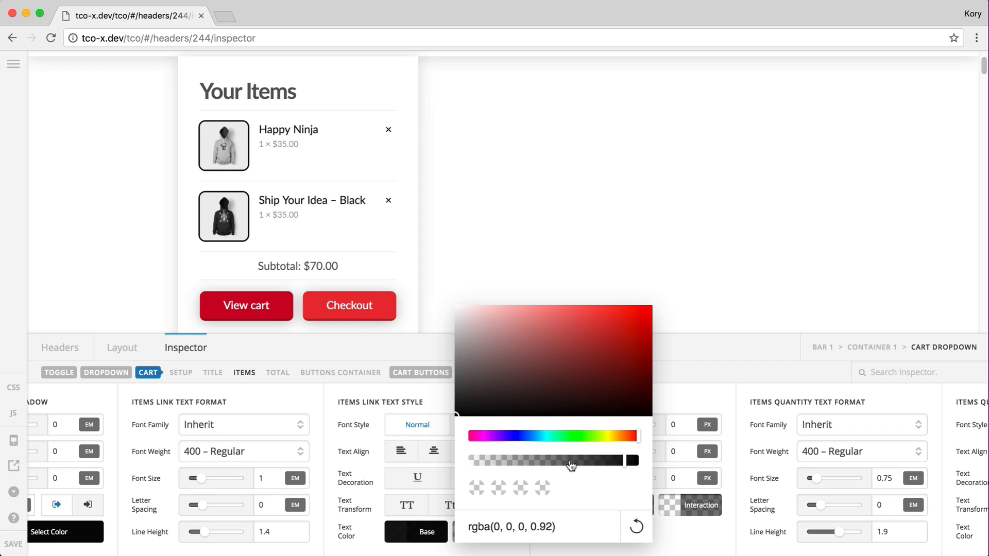
click(570, 462)
click(416, 545)
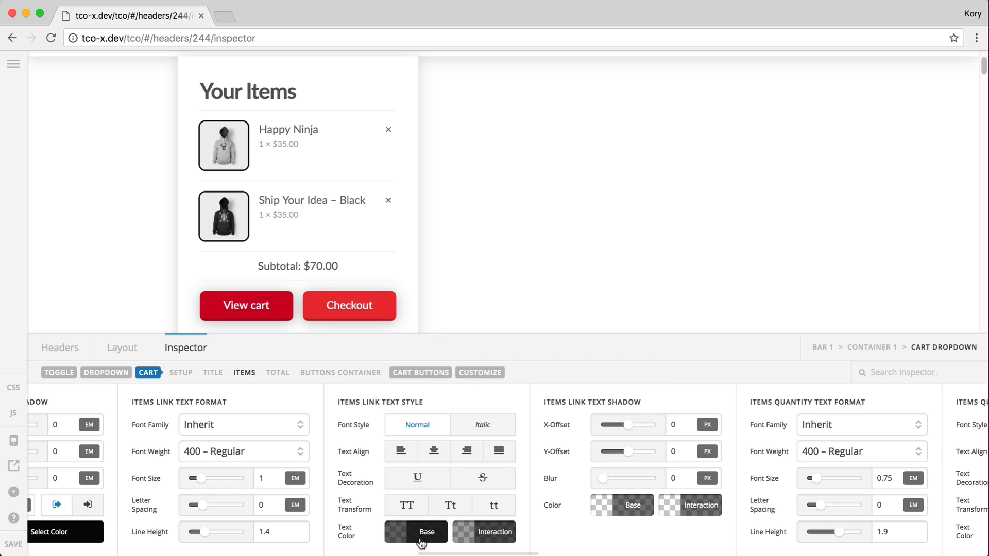
Step: Try a line height of 3 for the cart items' quantity text, and set it to 2.5
scroll(551, 500, right, 10)
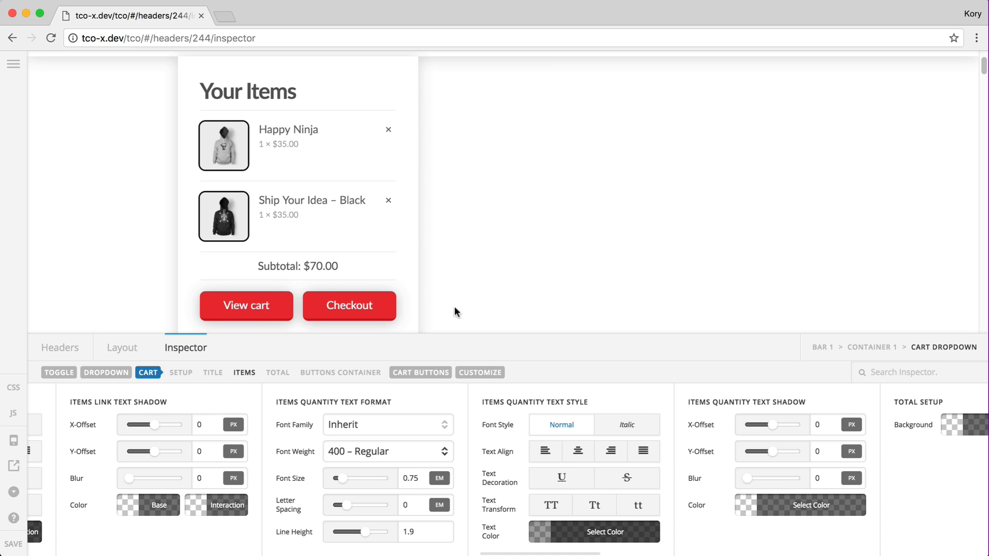
drag(261, 145, 305, 145)
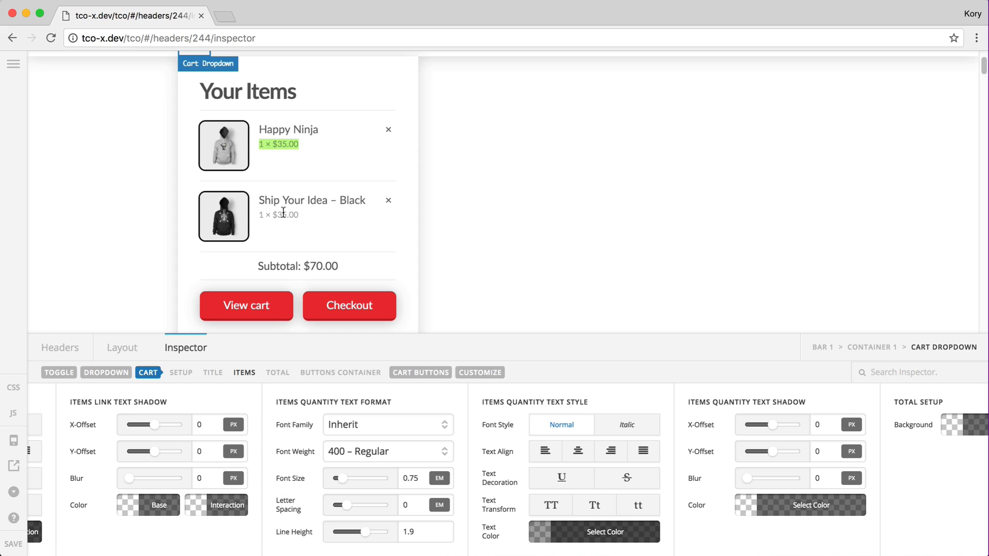
click(415, 527)
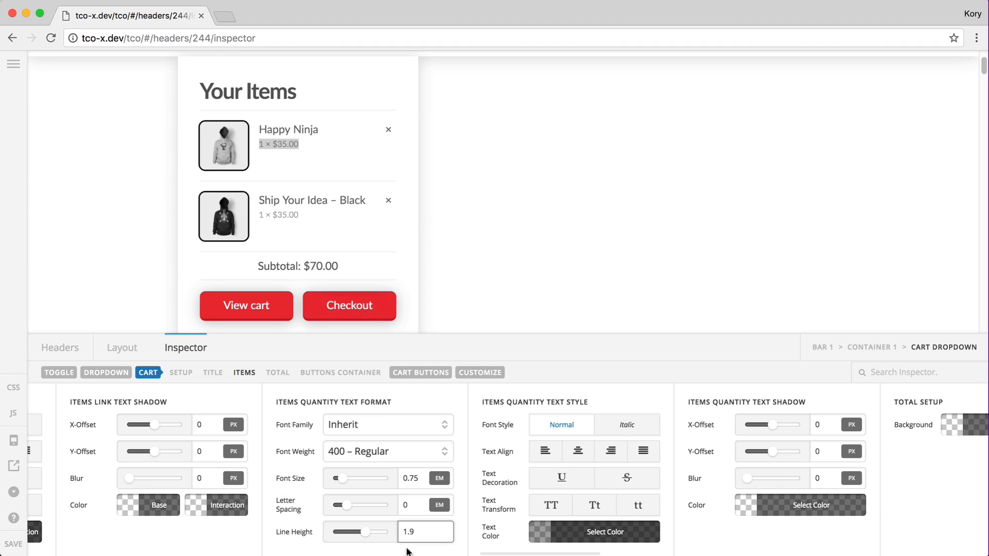
double_click(415, 527)
text(3)
double_click(419, 535)
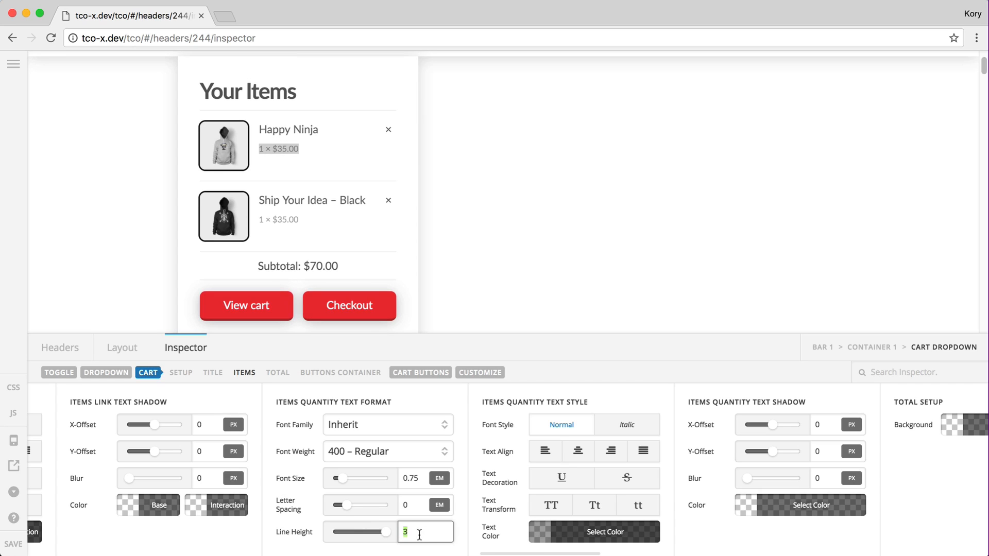
text(2.5)
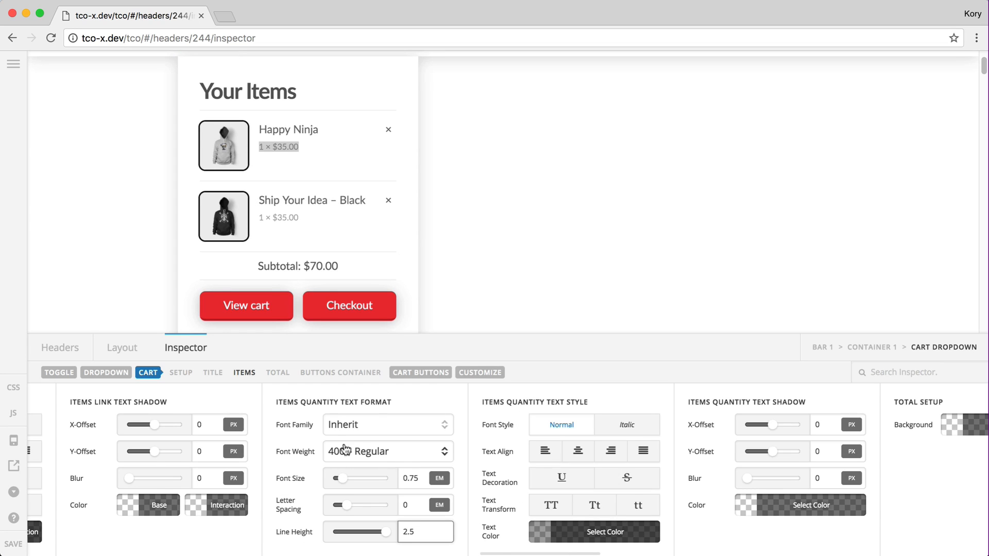
Step: Examine the cart total's settings, from background and text formatting through margin, padding, border, border radius and box shadow
scroll(546, 456, right, 5)
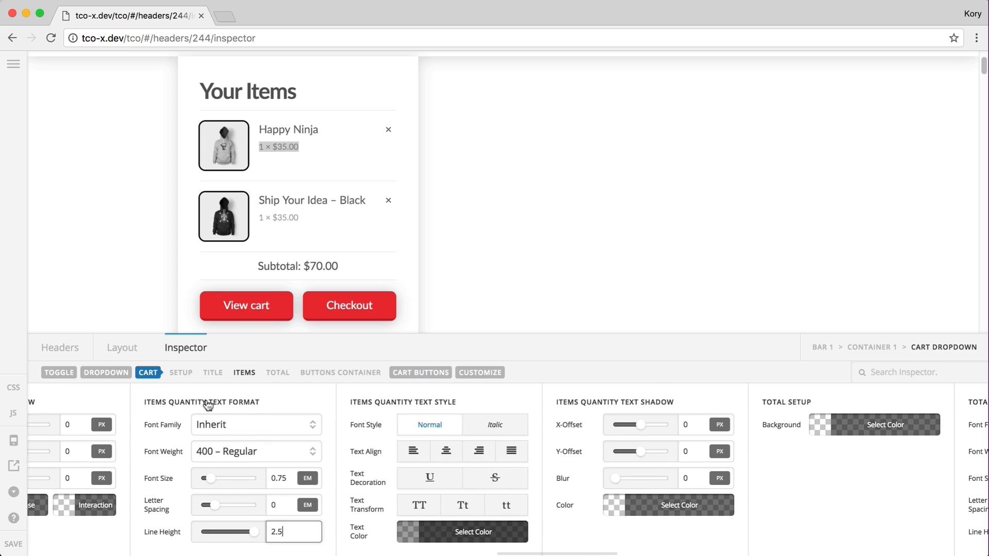
scroll(587, 469, right, 2)
scroll(586, 467, right, 10)
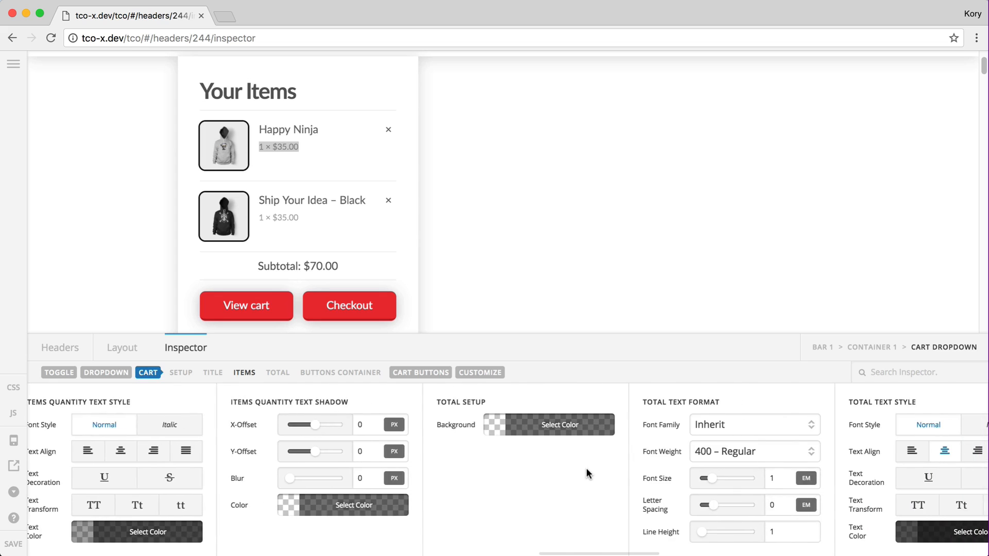
scroll(247, 168, down, 2)
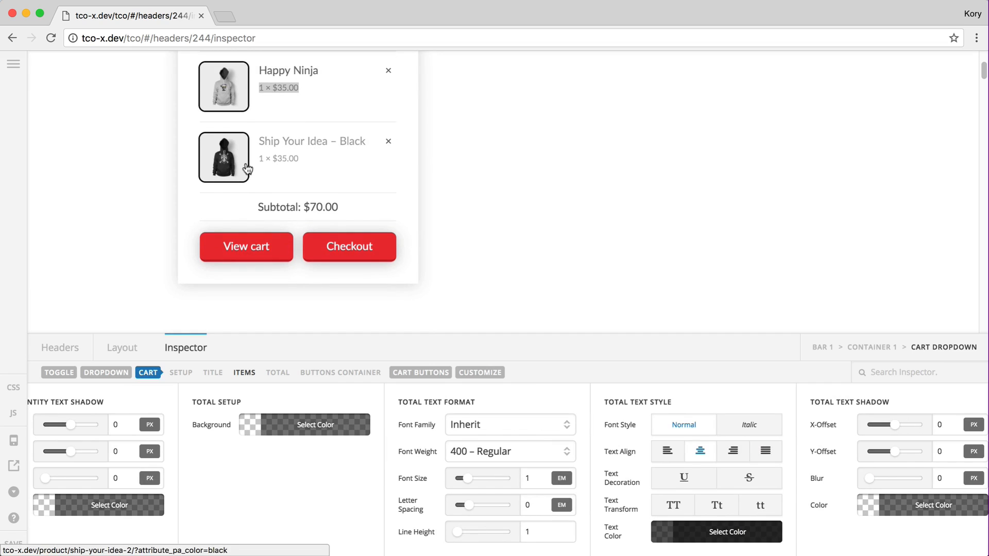
click(278, 372)
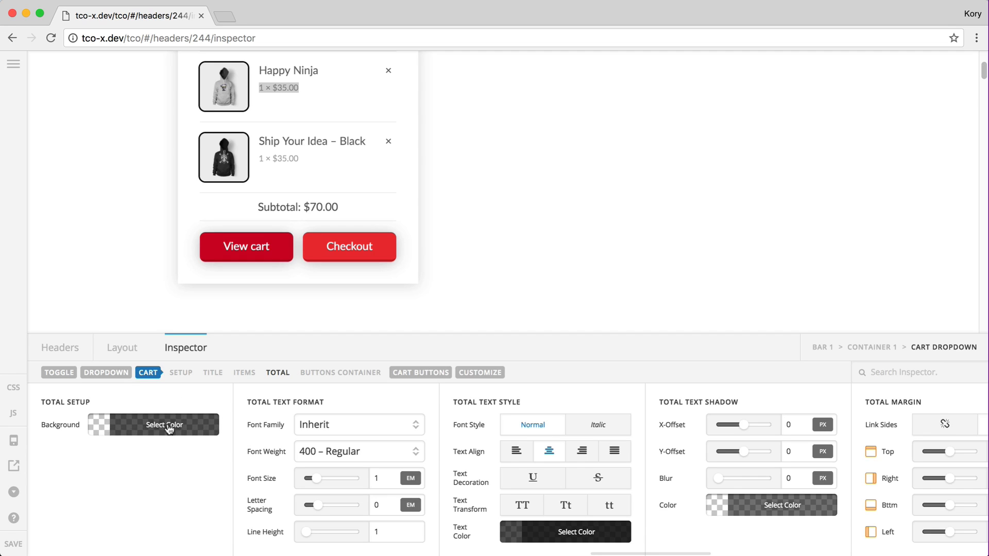
scroll(397, 424, right, 5)
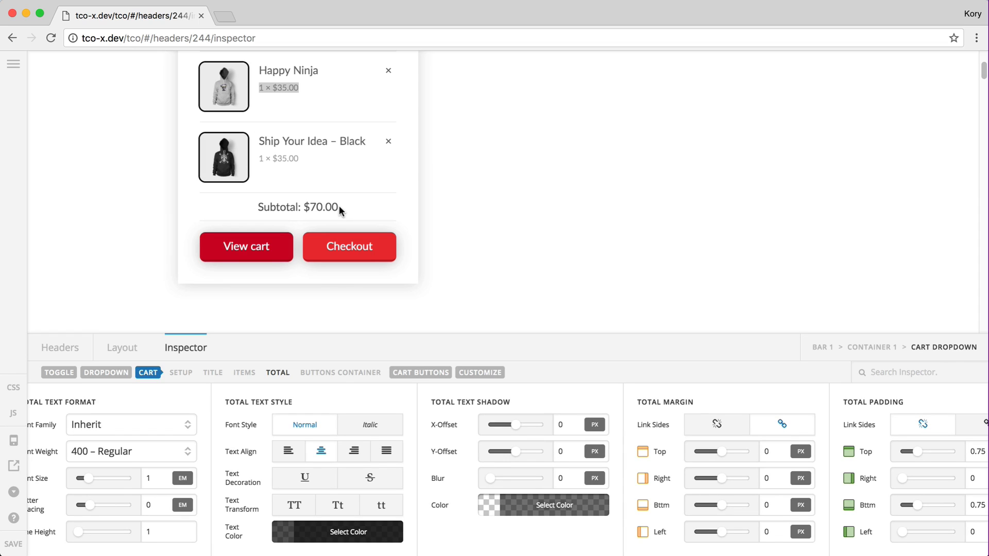
scroll(536, 474, right, 9)
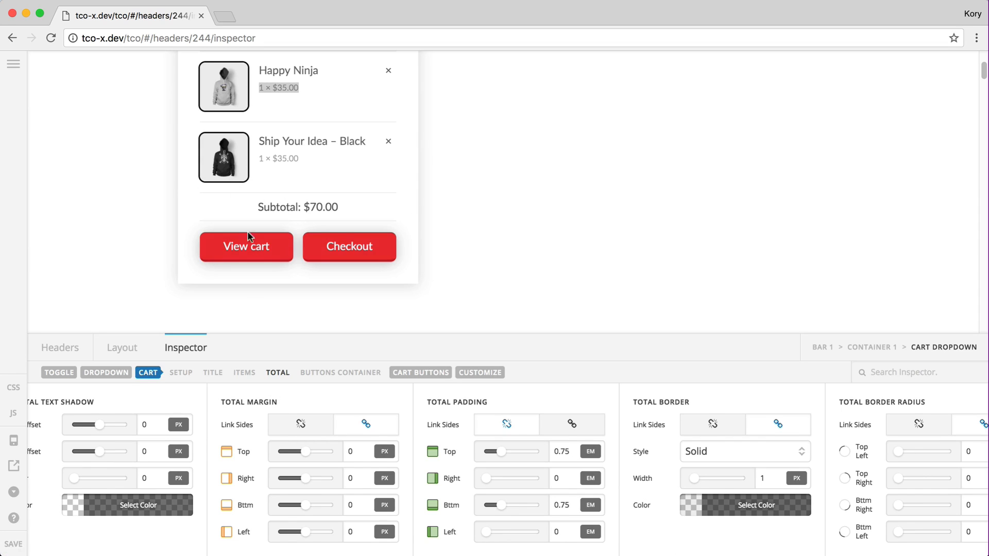
scroll(510, 484, right, 5)
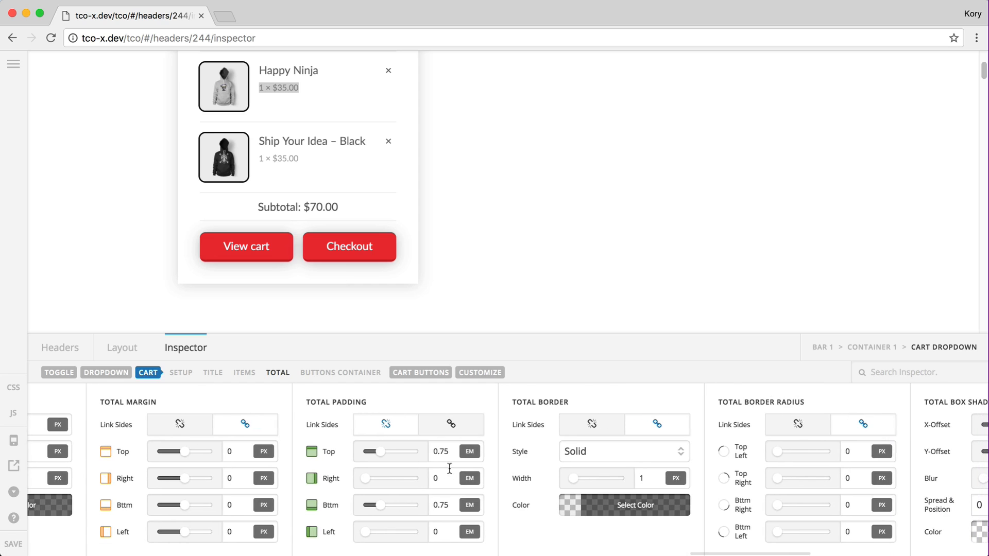
scroll(448, 466, right, 5)
scroll(449, 469, right, 1)
scroll(551, 471, right, 5)
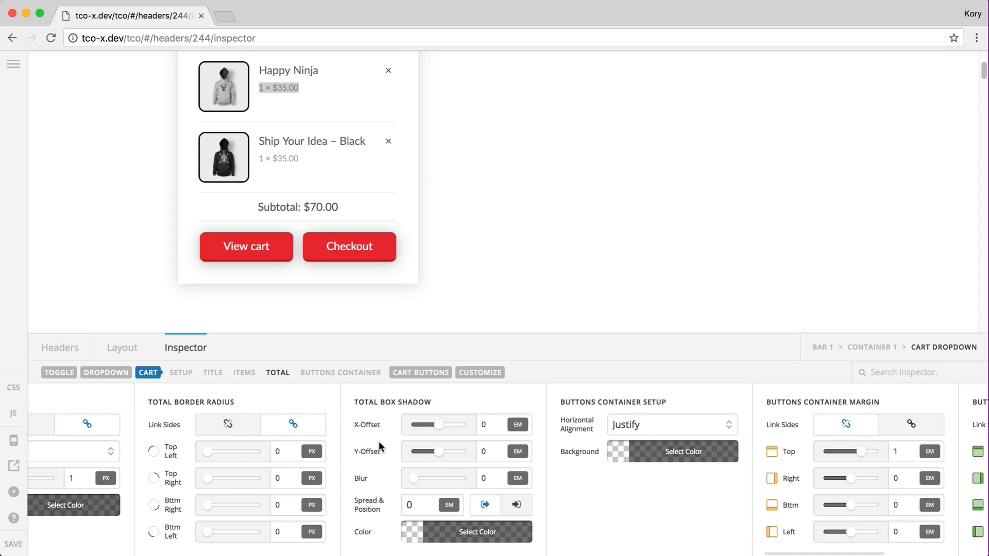
scroll(378, 441, left, 3)
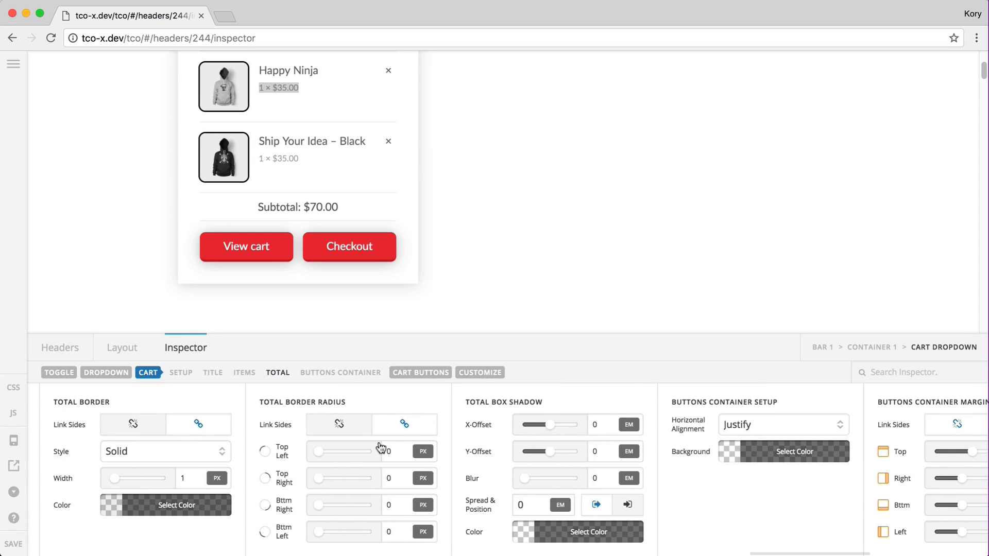
scroll(378, 441, right, 6)
scroll(378, 441, right, 5)
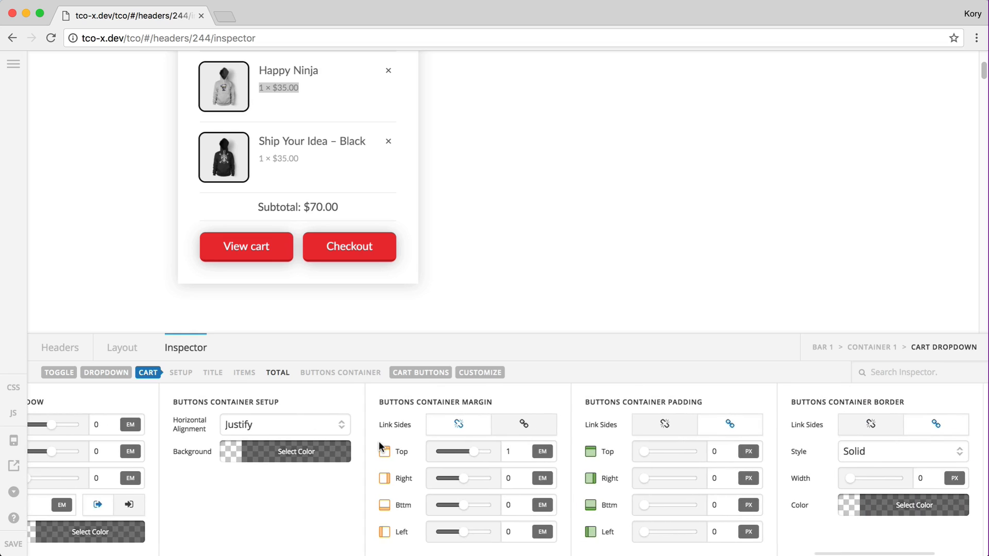
Step: Try the Start and End horizontal alignments for the cart's buttons container
click(332, 373)
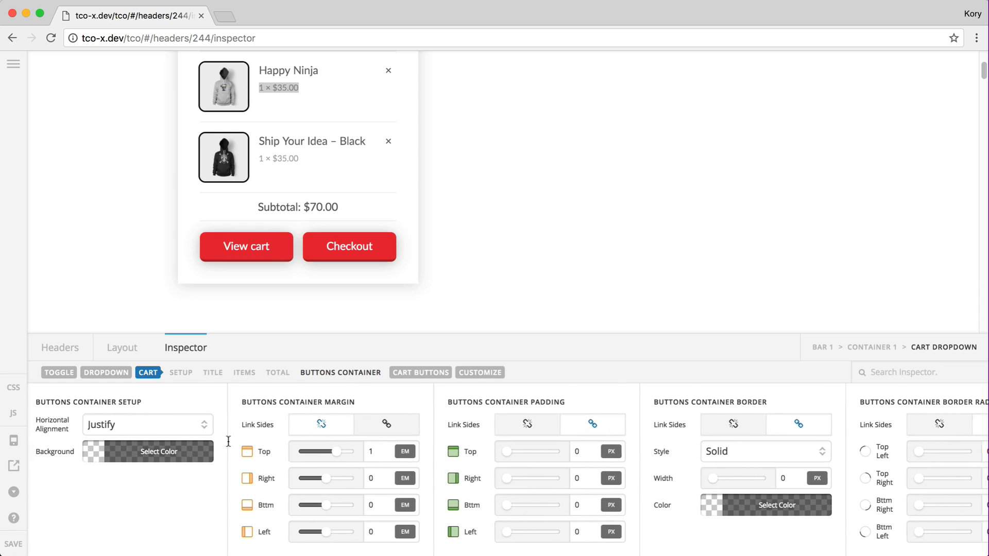
scroll(181, 498, left, 2)
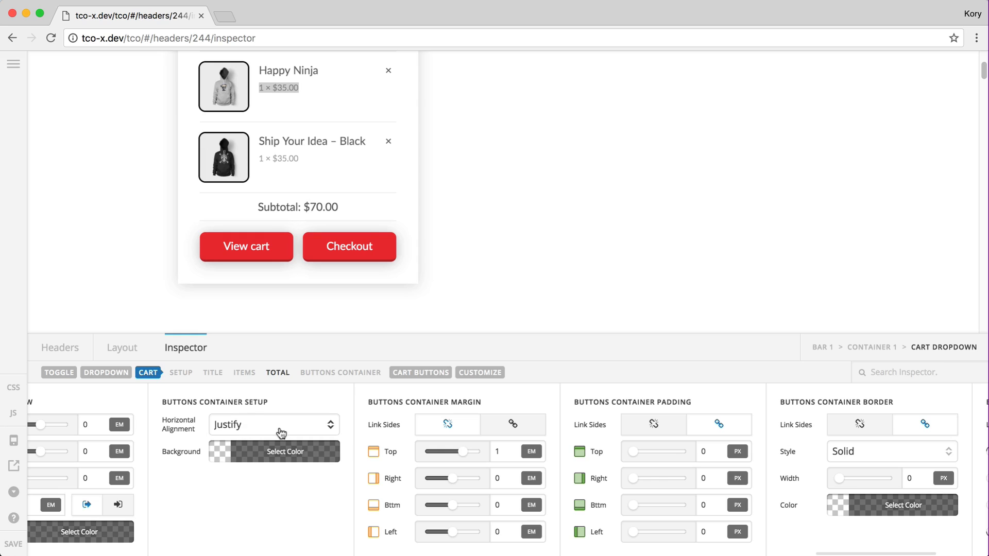
click(243, 424)
click(281, 371)
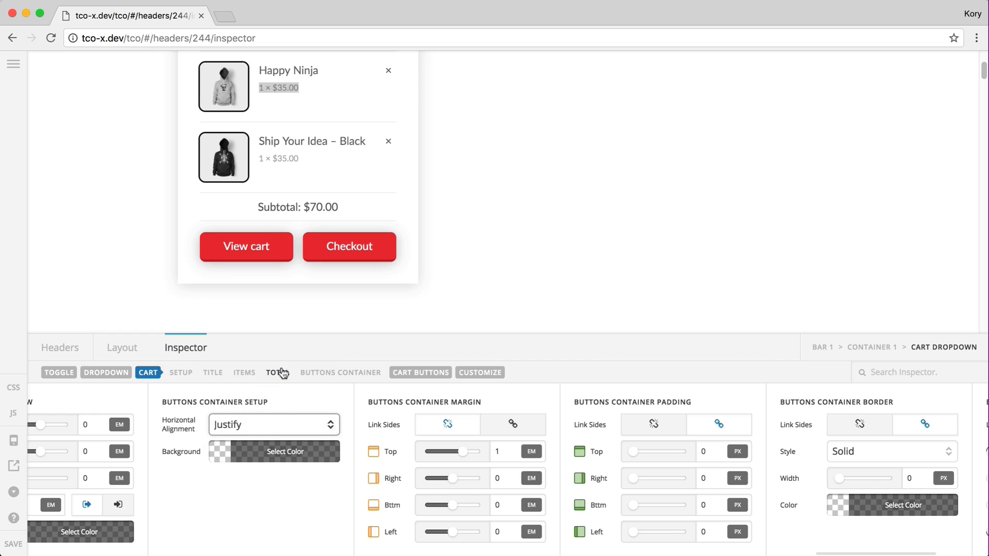
click(271, 424)
click(267, 436)
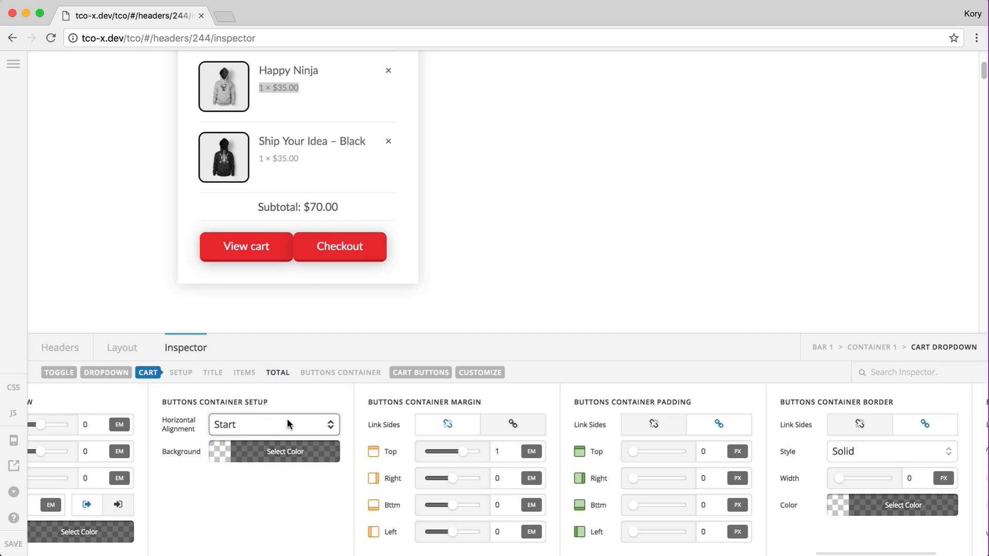
click(287, 423)
click(292, 437)
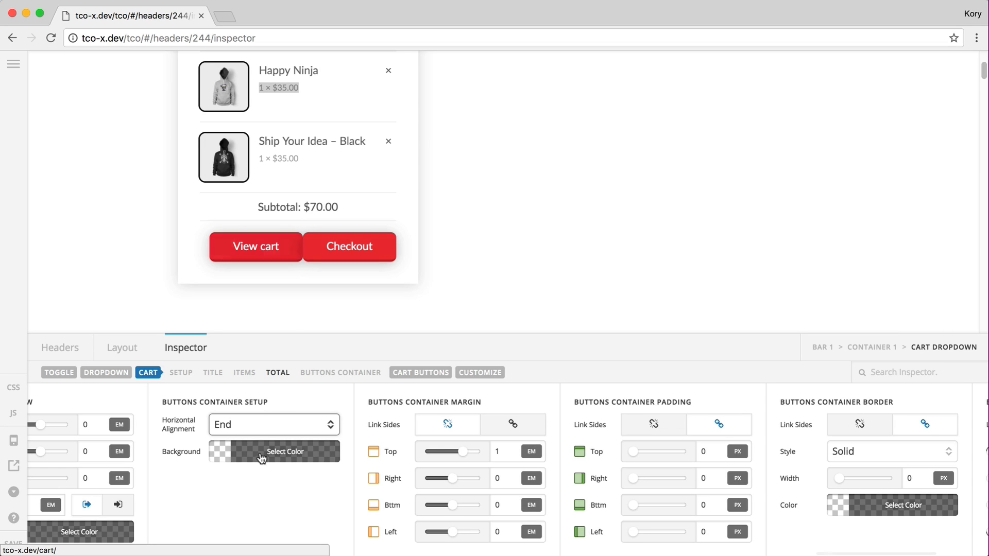
Step: Try the Spread horizontal alignment for the buttons container, and return it to Justify
click(269, 426)
click(264, 436)
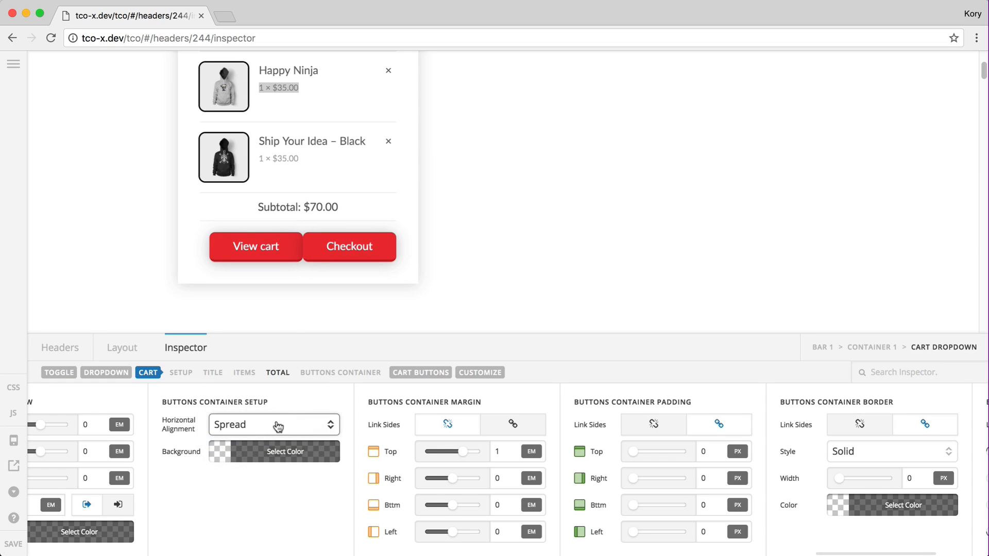
click(258, 424)
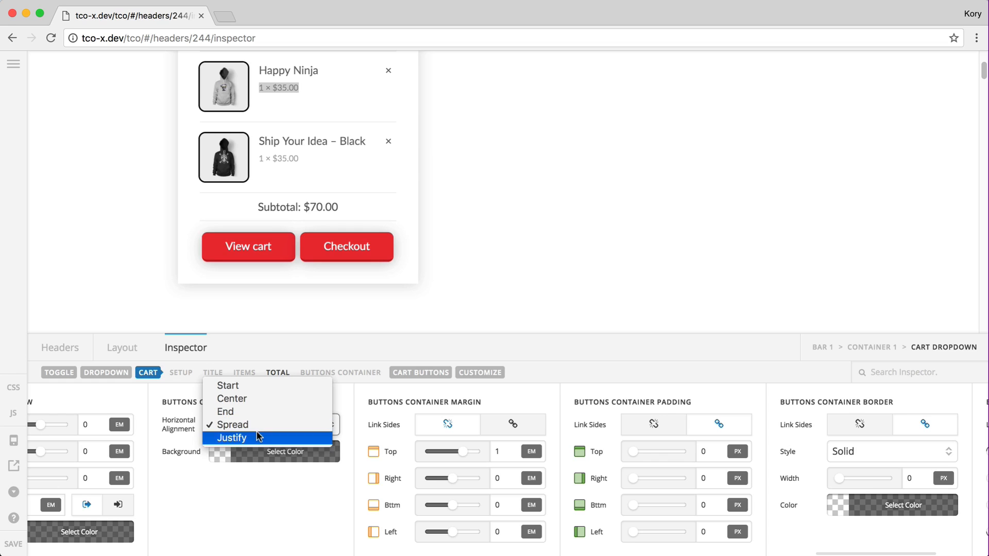
click(258, 436)
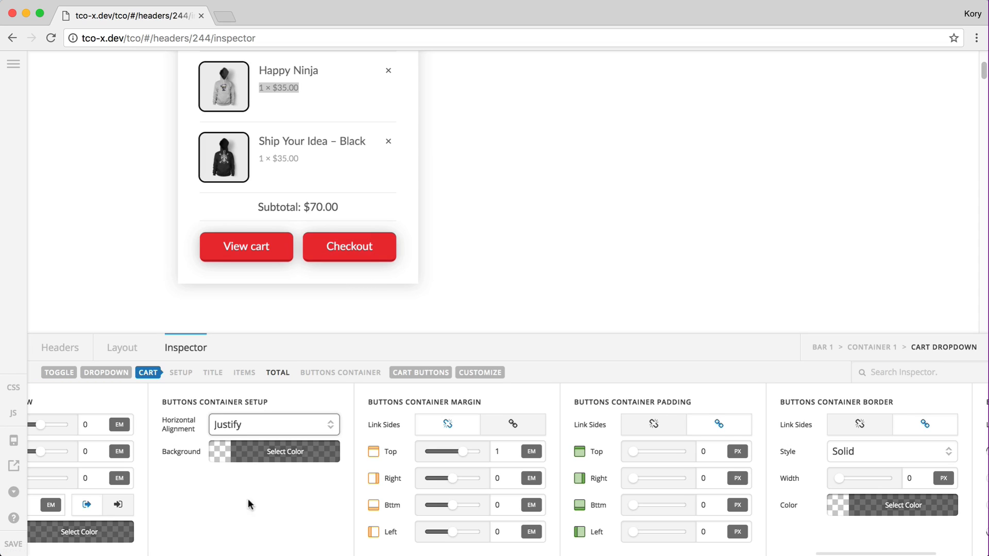
Step: Examine the buttons container's background color, margin, padding, border and box shadow options, and open the Cart Buttons design settings
click(251, 456)
mouse_move(363, 382)
mouse_down()
mouse_move(437, 385)
mouse_move(344, 382)
mouse_up()
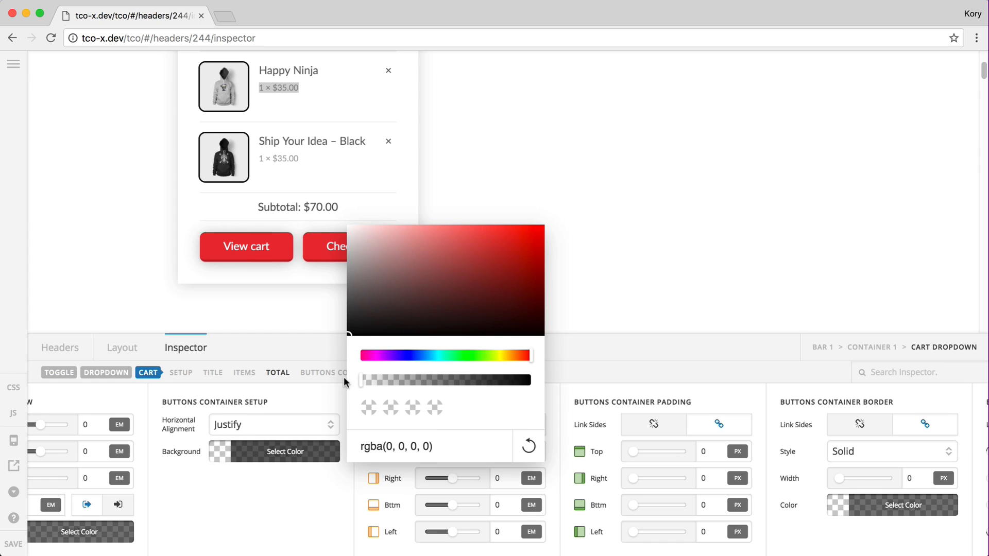
click(344, 374)
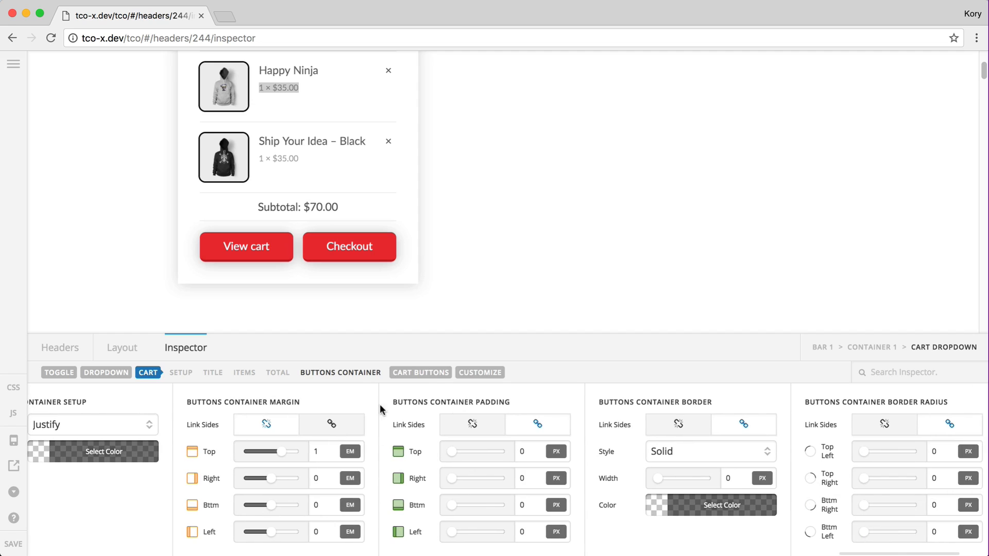
scroll(283, 407, right, 5)
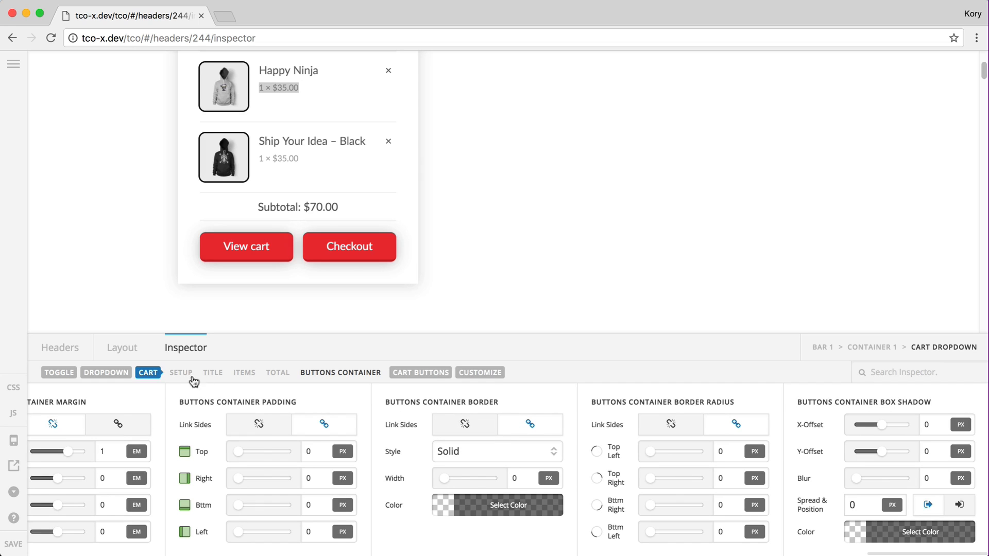
click(436, 373)
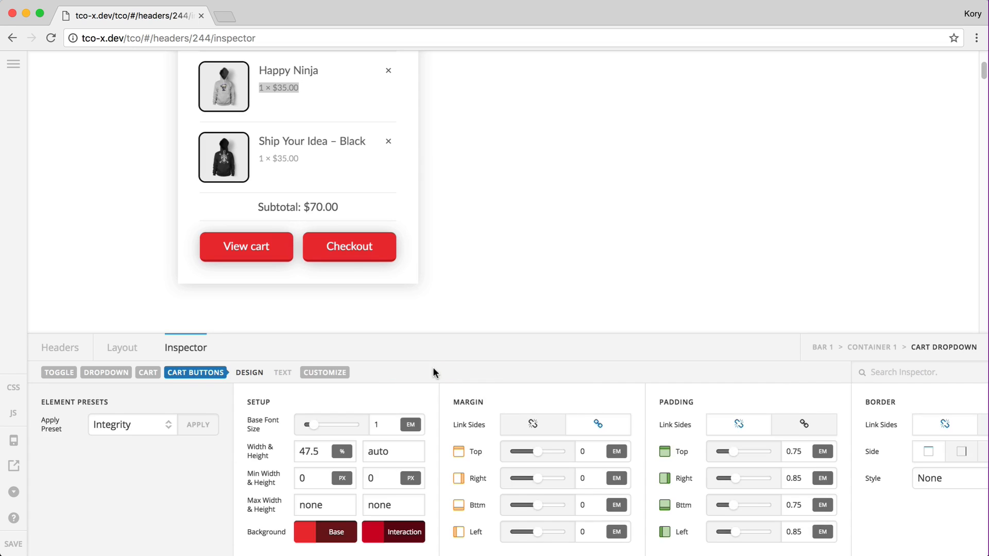
Step: Examine the Cart Dropdown buttons' design and text settings, from width, margin and padding through border radius, box shadow and text style
scroll(304, 403, right, 2)
scroll(304, 403, right, 15)
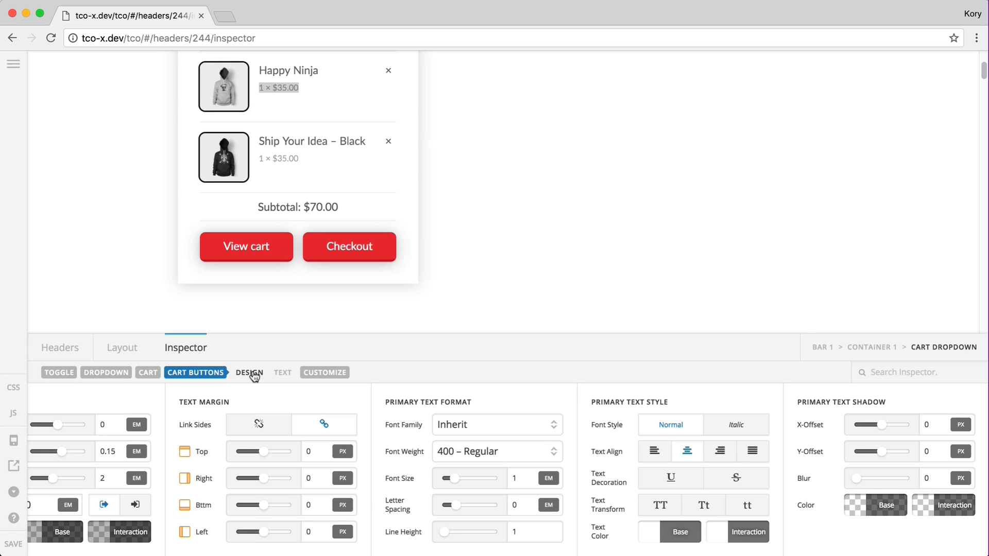
click(254, 374)
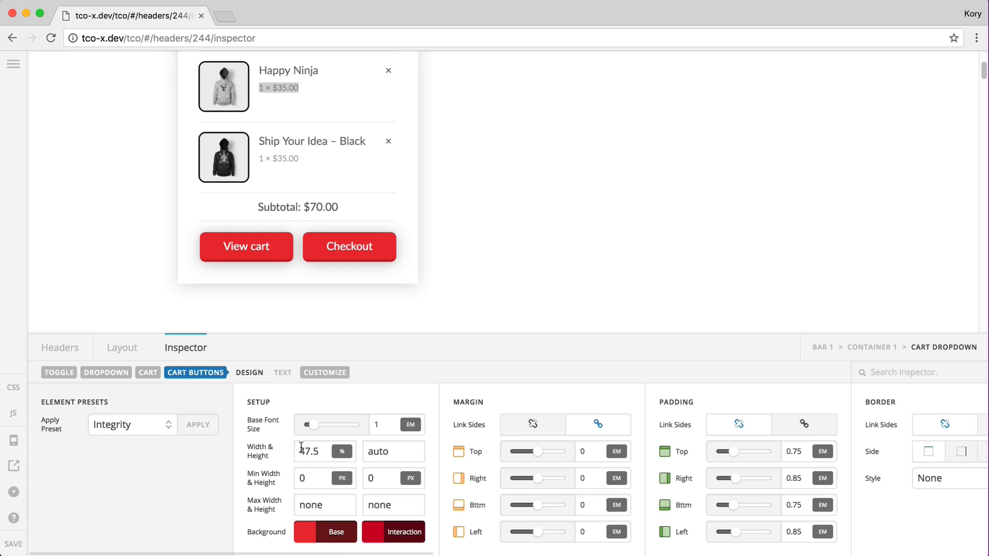
scroll(391, 444, right, 6)
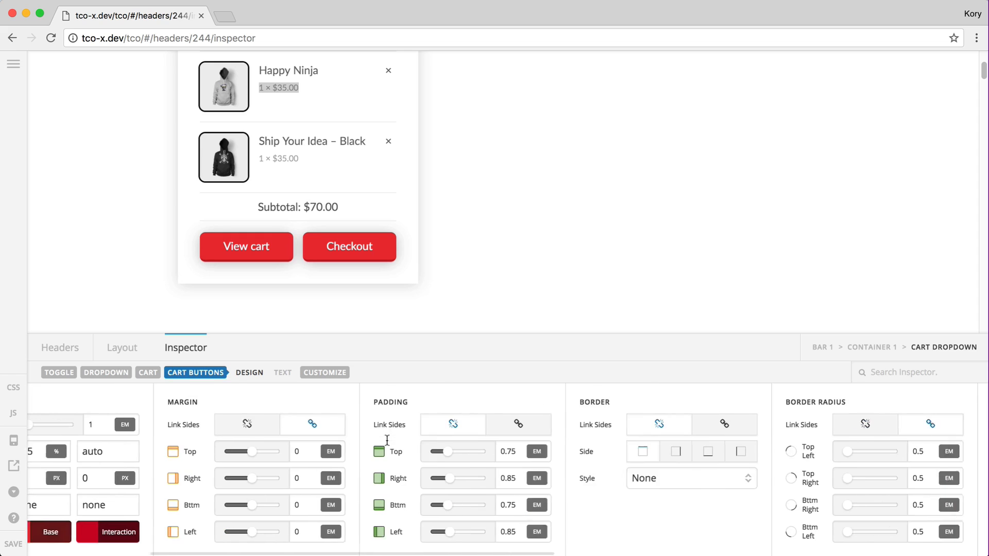
scroll(389, 445, right, 5)
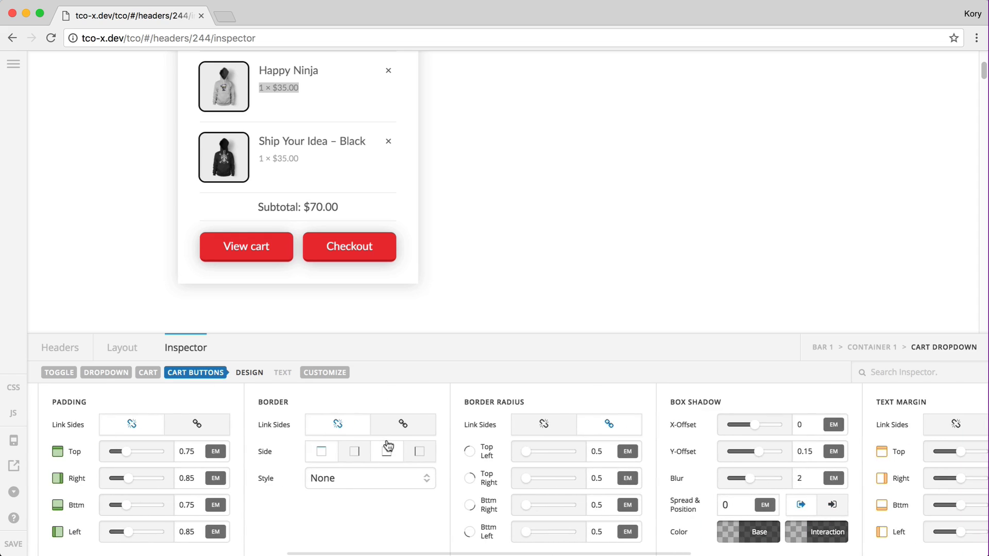
scroll(387, 445, left, 8)
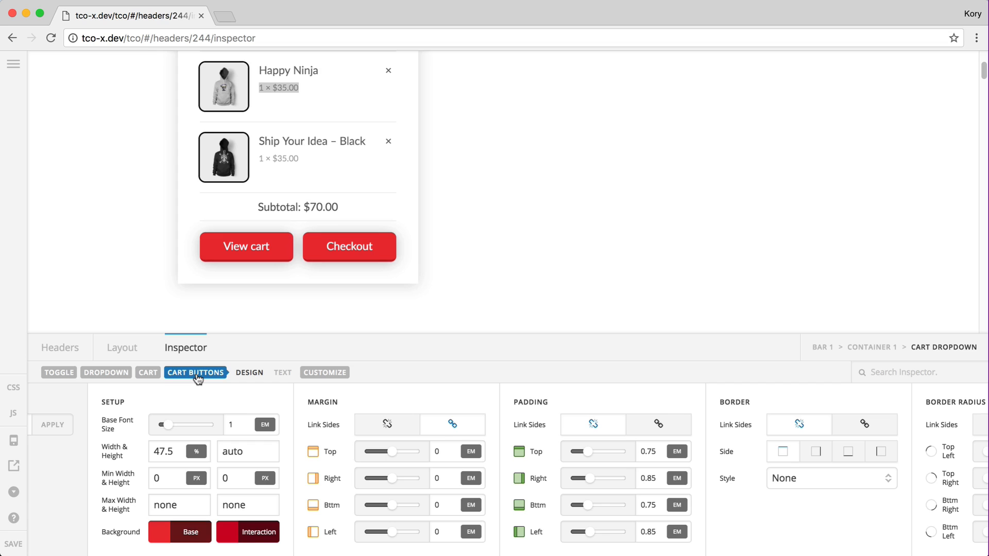
scroll(297, 446, right, 20)
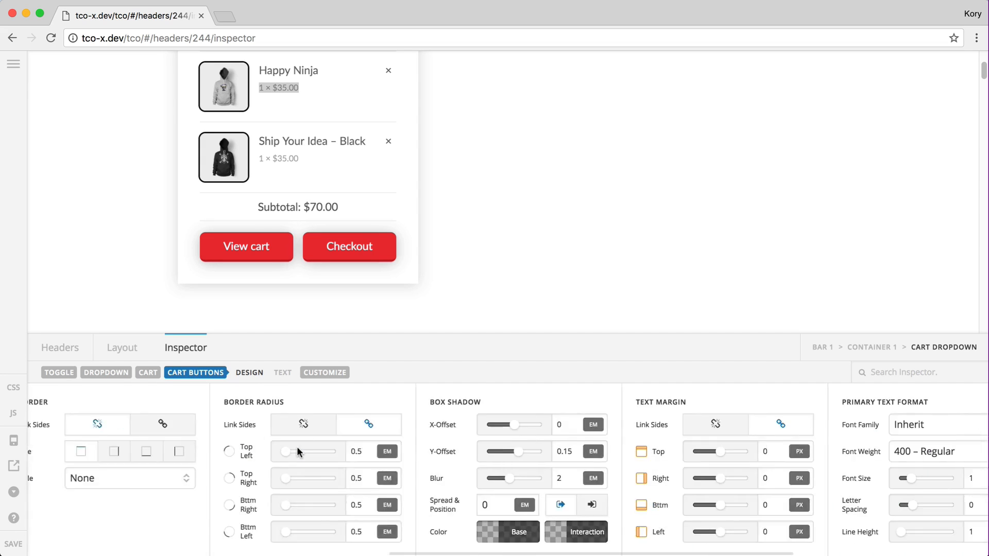
scroll(546, 502, left, 15)
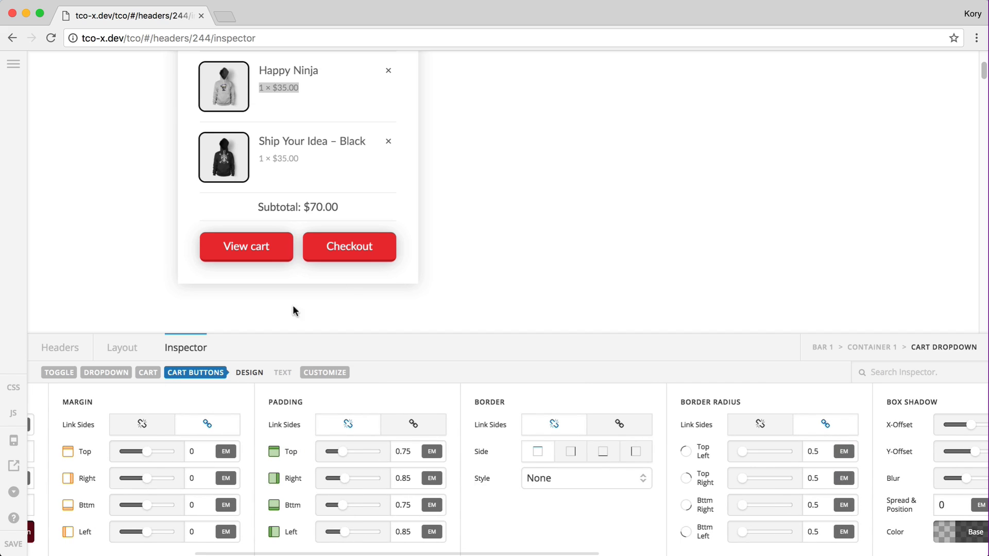
Step: Open the header's Cart Modal element and examine its modal setup, colors and content padding, border, border radius and box shadow settings
scroll(510, 184, up, 5)
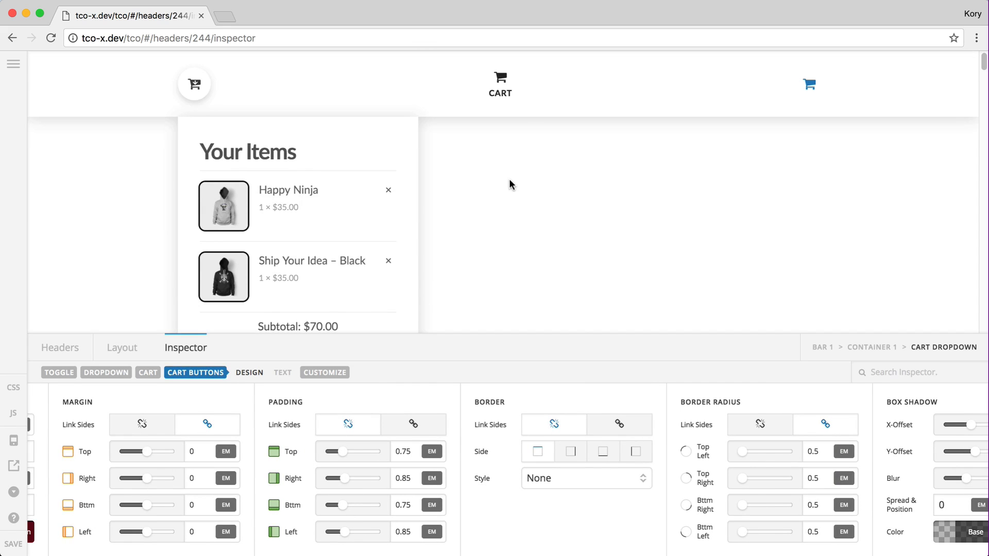
click(516, 106)
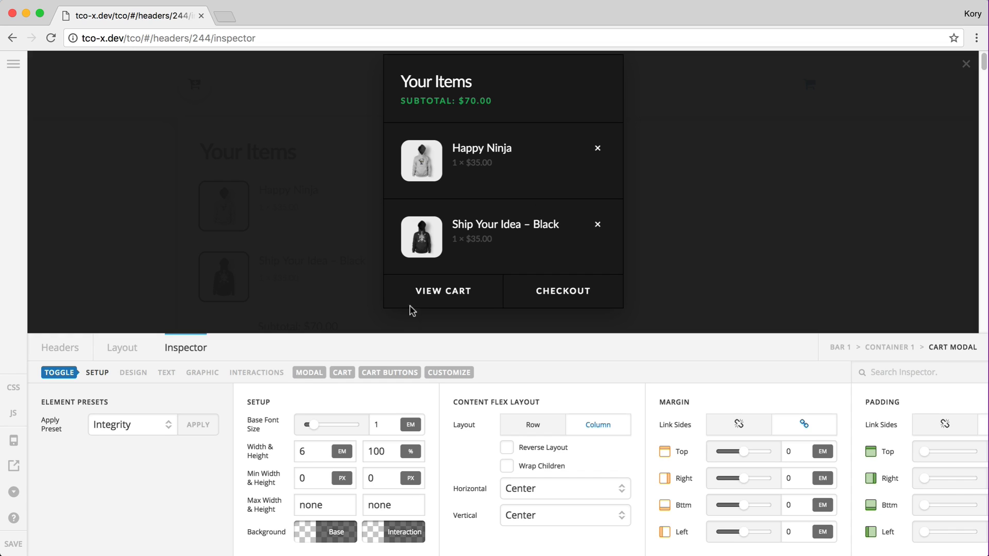
click(310, 373)
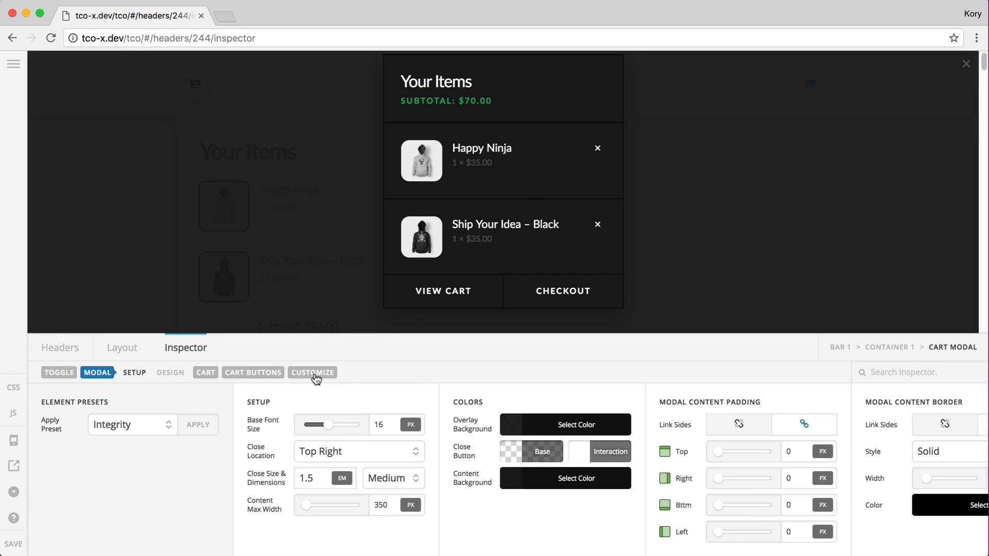
scroll(431, 459, right, 10)
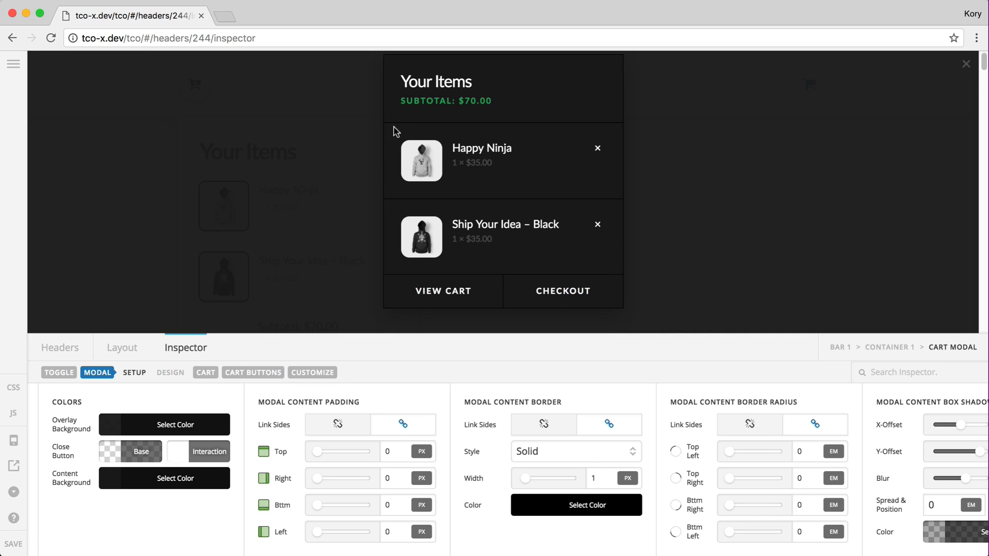
scroll(394, 133, up, 2)
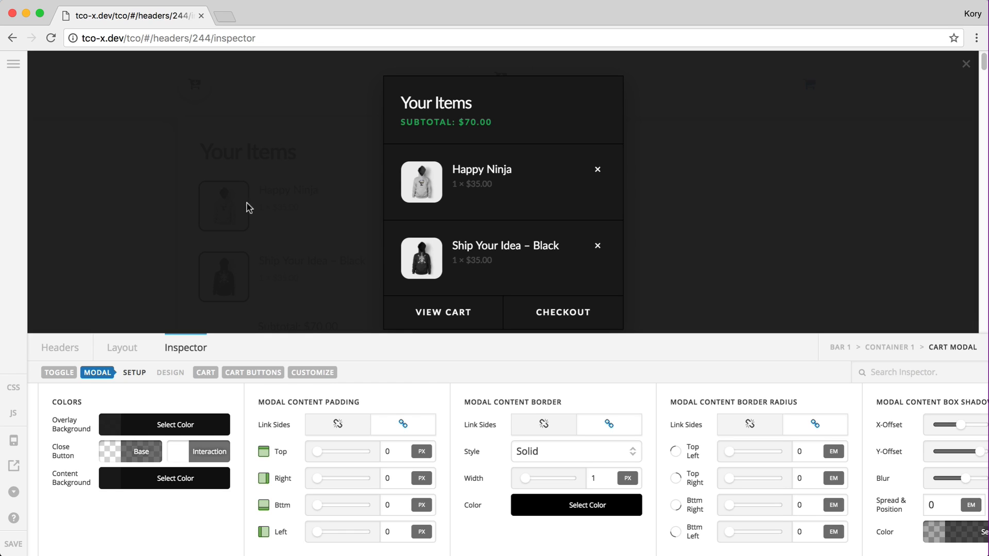
scroll(252, 215, down, 1)
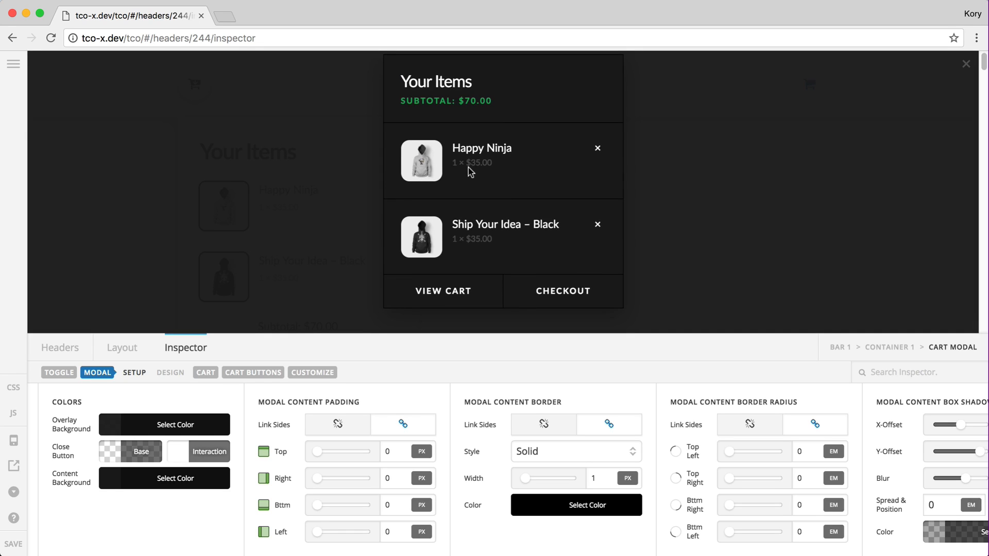
scroll(469, 170, up, 1)
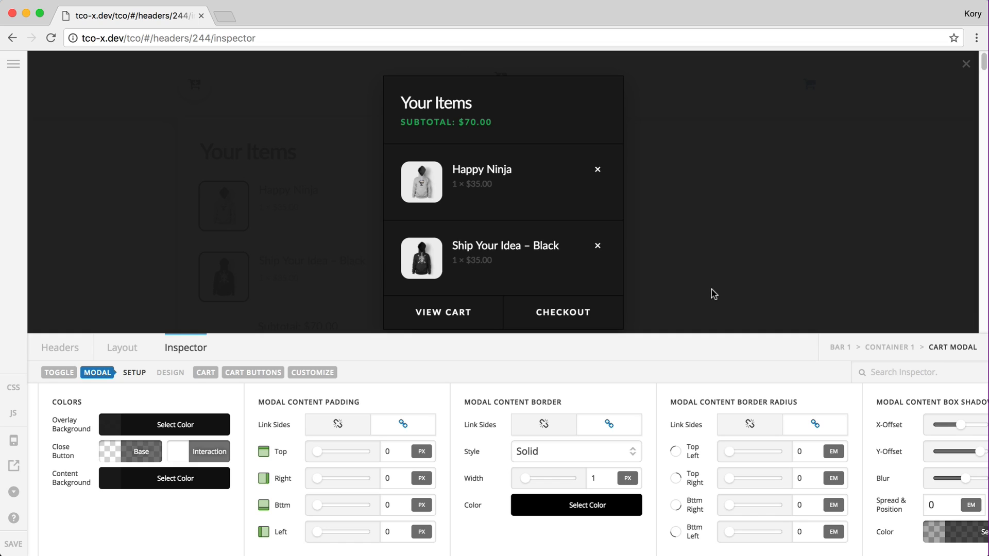
scroll(569, 480, right, 3)
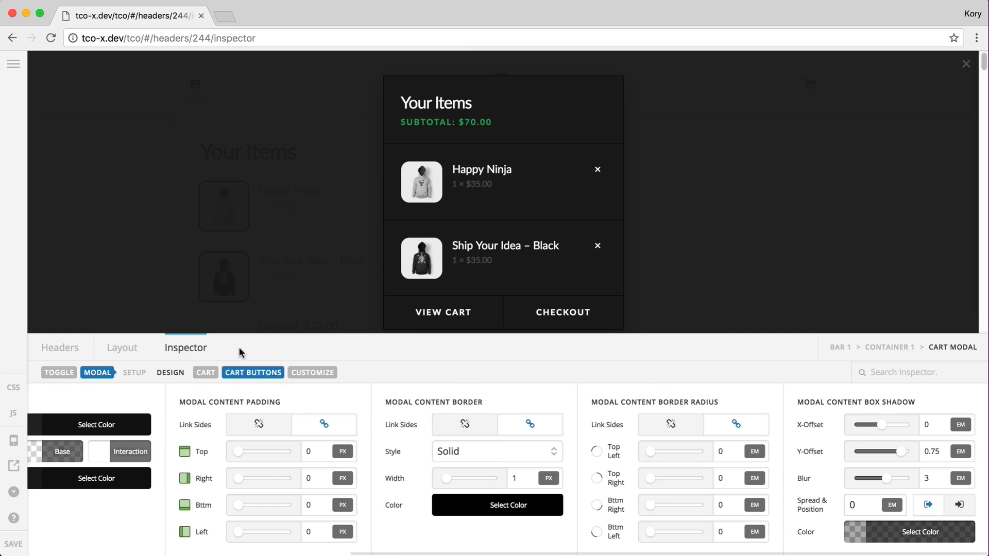
Step: Examine the Cart Modal's items settings, including margin and padding, and check the items border on the top, right and bottom sides
click(205, 374)
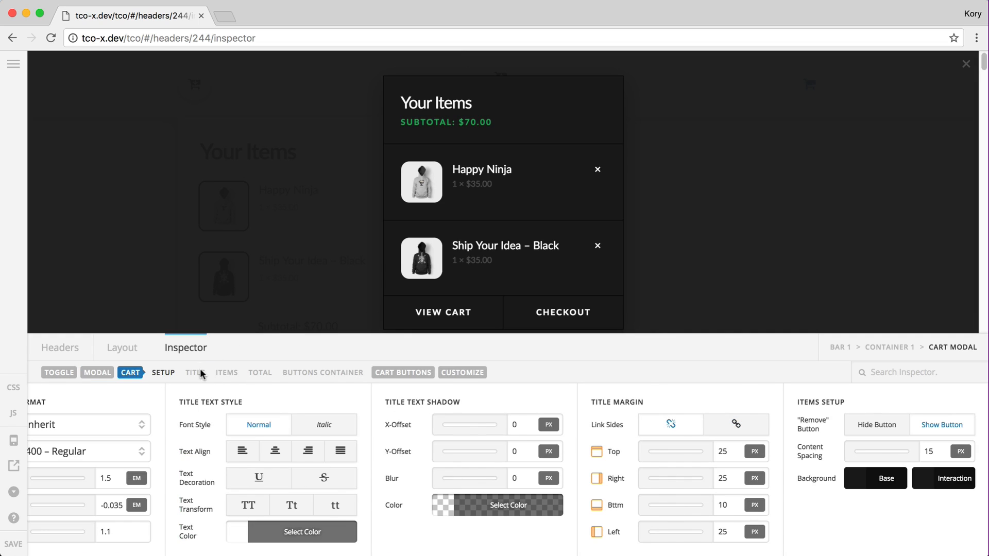
scroll(230, 383, left, 3)
click(230, 382)
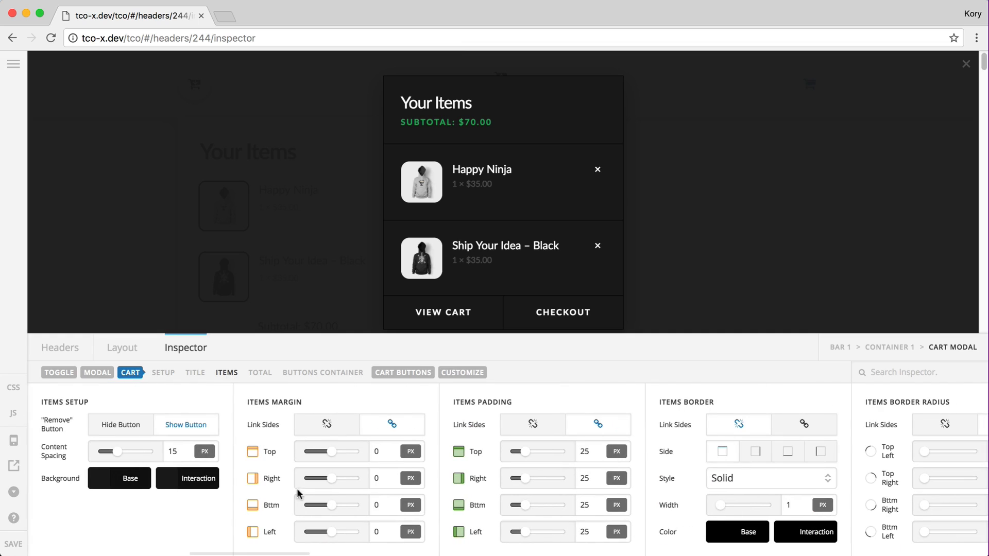
scroll(261, 501, right, 8)
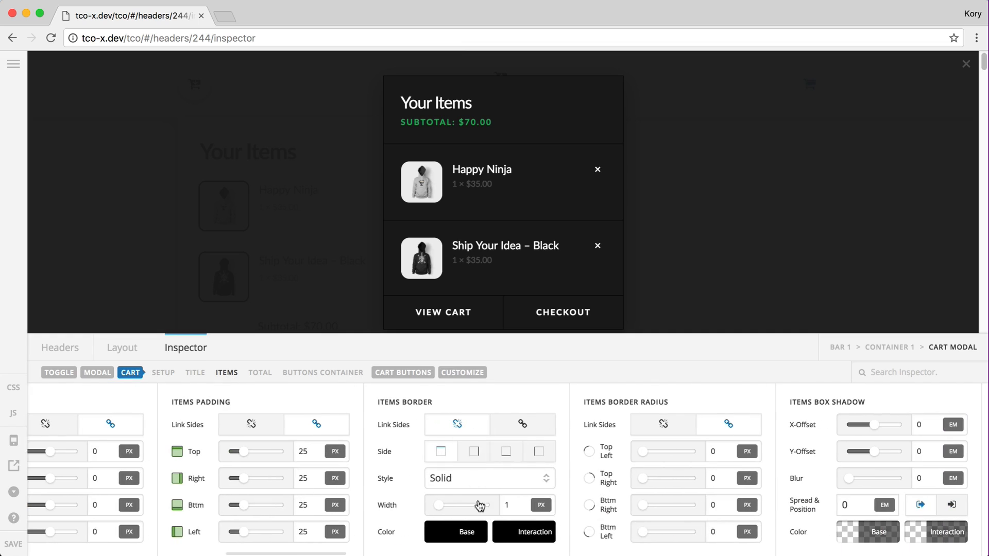
click(474, 452)
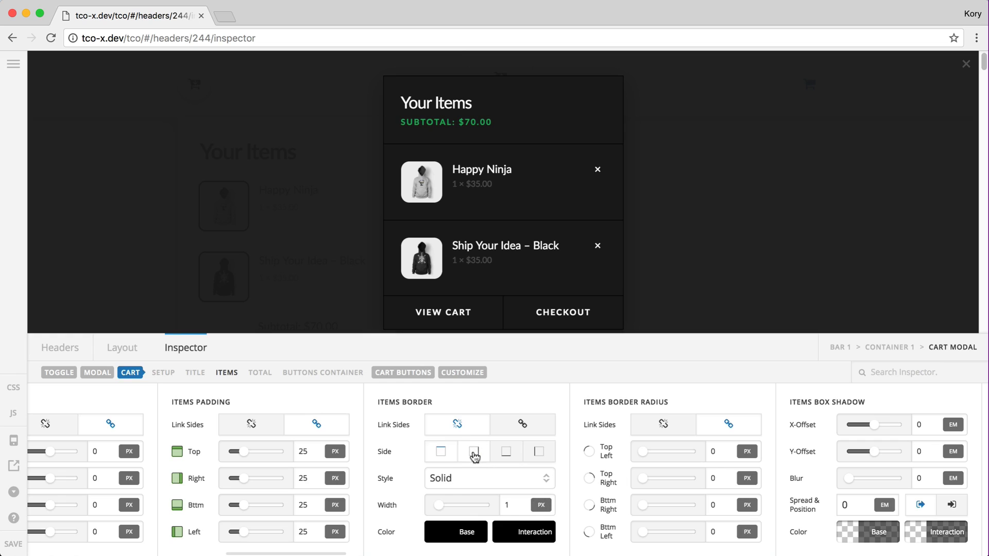
click(505, 452)
click(441, 452)
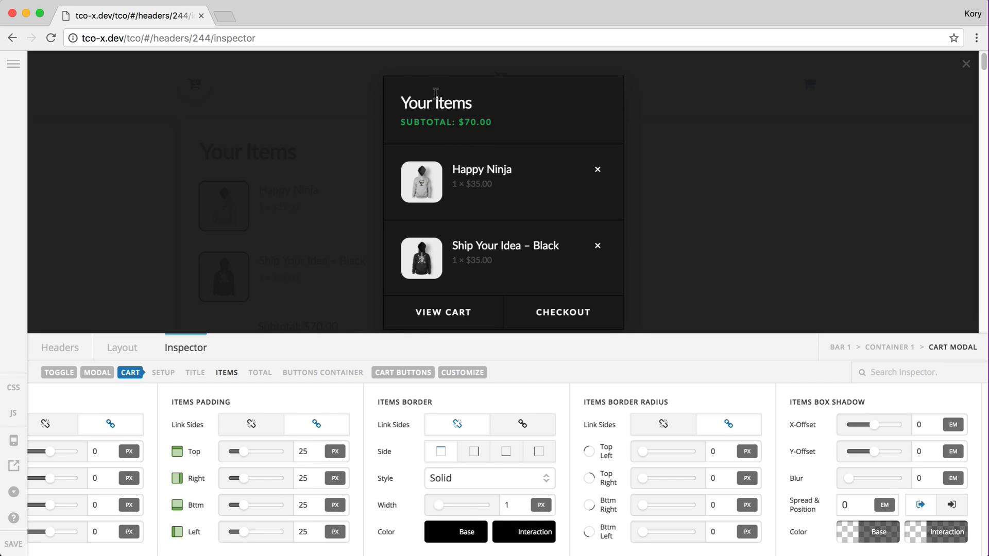
Step: Examine the Cart Modal title's text settings and check its top, right, bottom and left margin values
click(195, 373)
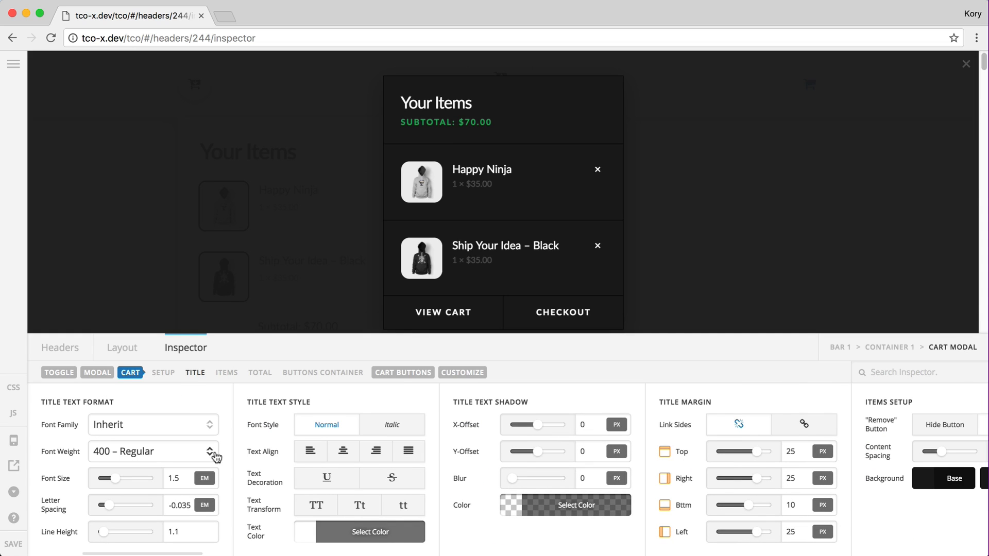
scroll(215, 456, right, 5)
click(584, 451)
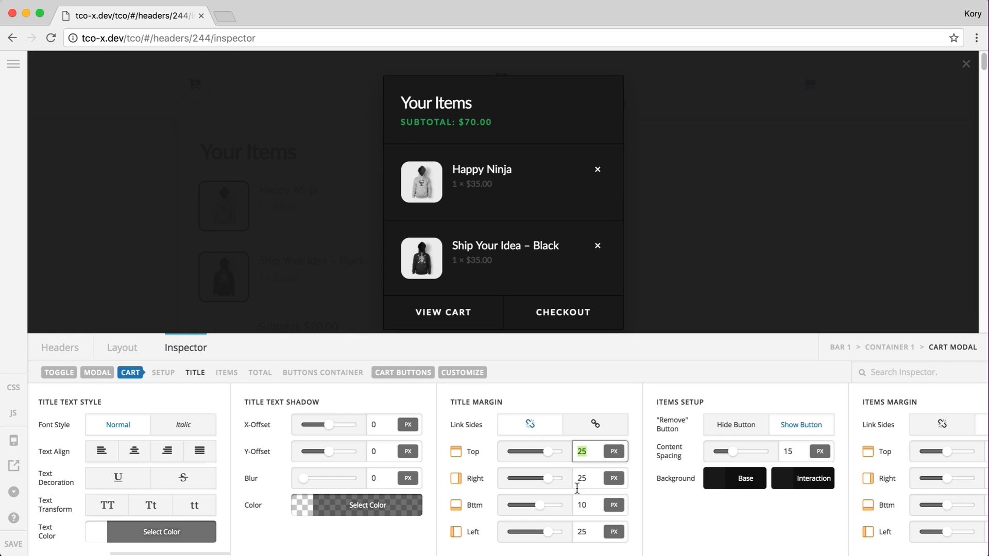
click(587, 469)
click(586, 519)
click(586, 530)
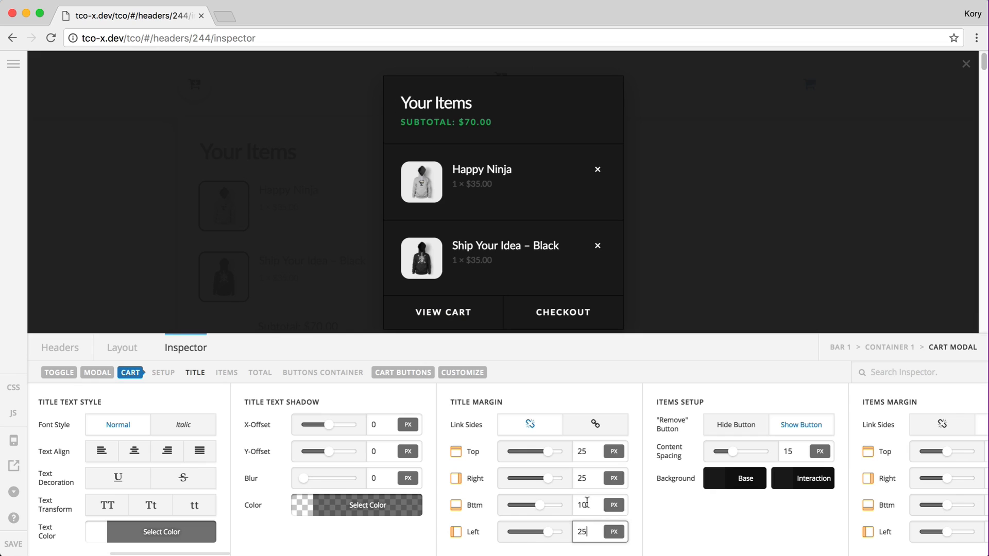
click(587, 502)
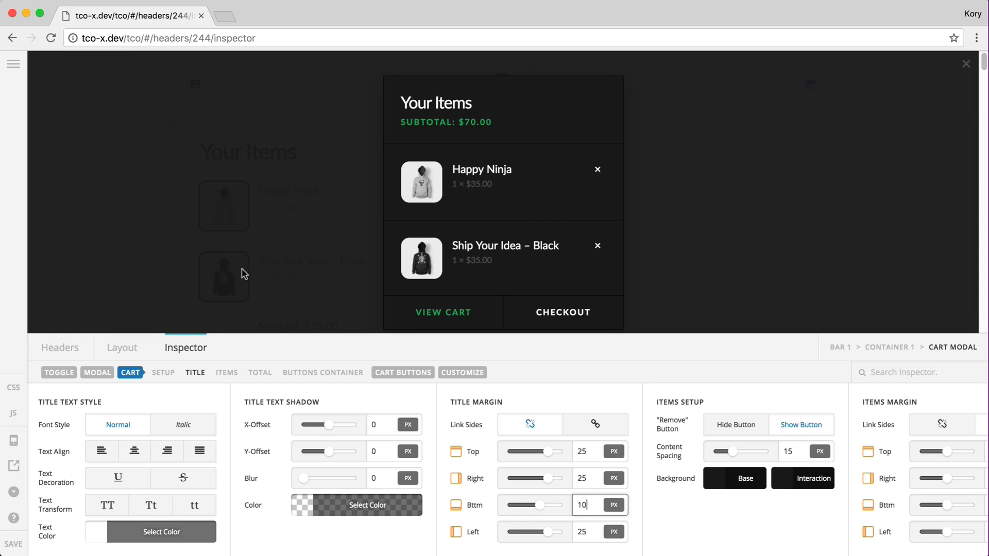
Step: Examine the Cart Modal total's text settings and check its right, bottom and left margin values
click(263, 375)
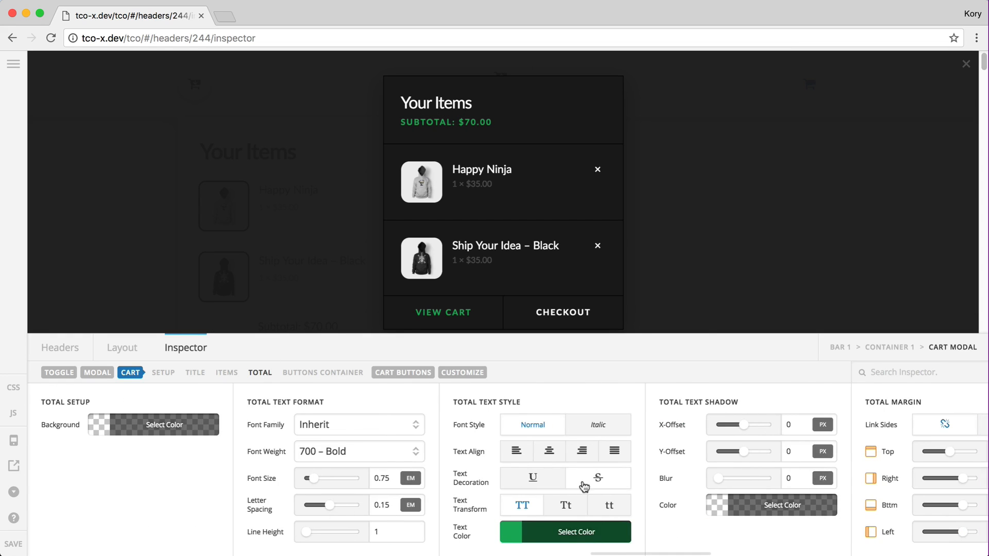
scroll(585, 464, right, 5)
scroll(583, 486, right, 2)
click(550, 480)
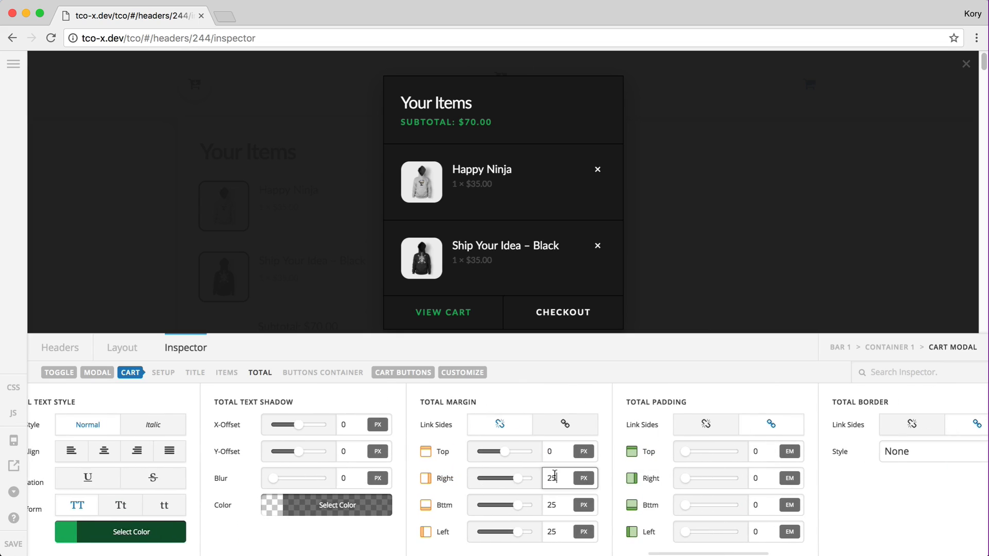
click(551, 508)
click(553, 533)
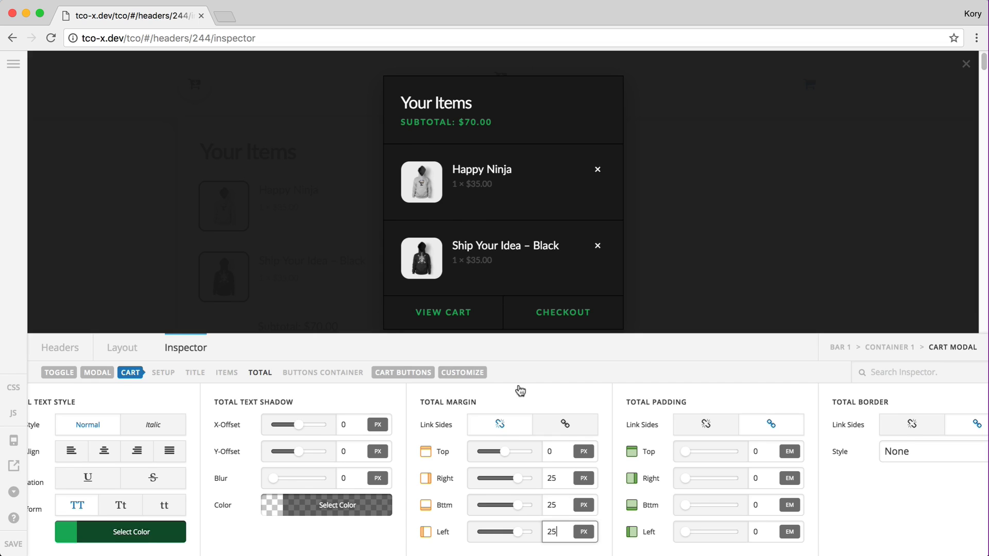
Step: Examine the Cart Modal's buttons container settings for horizontal alignment, background, margin, padding and border
scroll(463, 247, down, 2)
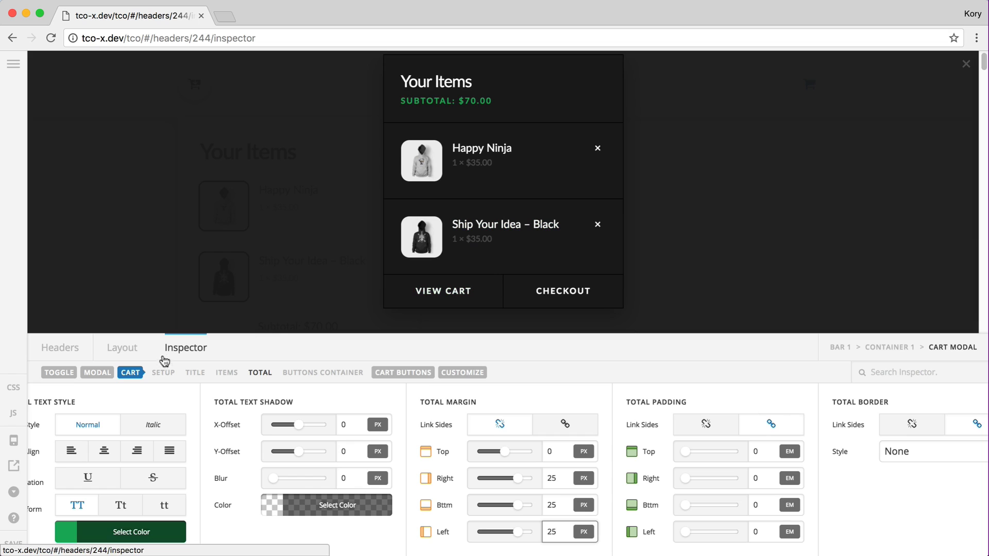
click(311, 374)
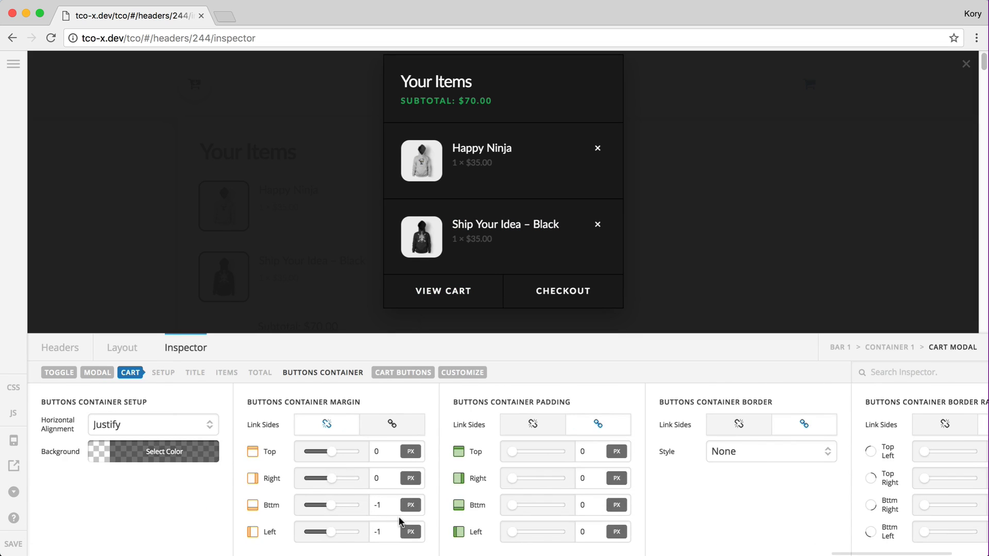
scroll(398, 517, right, 5)
scroll(398, 517, left, 10)
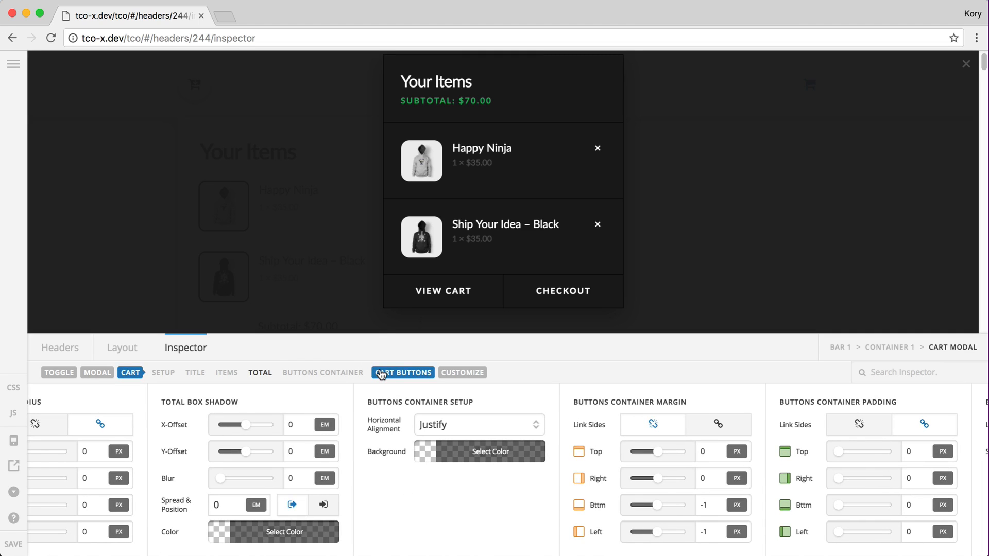
Step: Examine the Cart Modal buttons' design settings, including margin, padding and border, and inspect the calc formula used for their width
click(381, 374)
scroll(304, 490, right, 2)
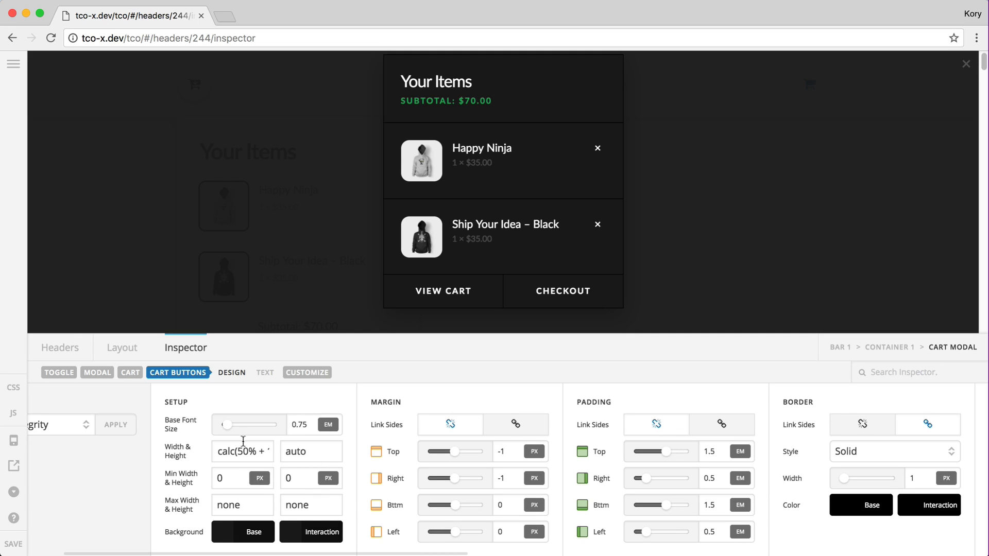
scroll(498, 470, right, 8)
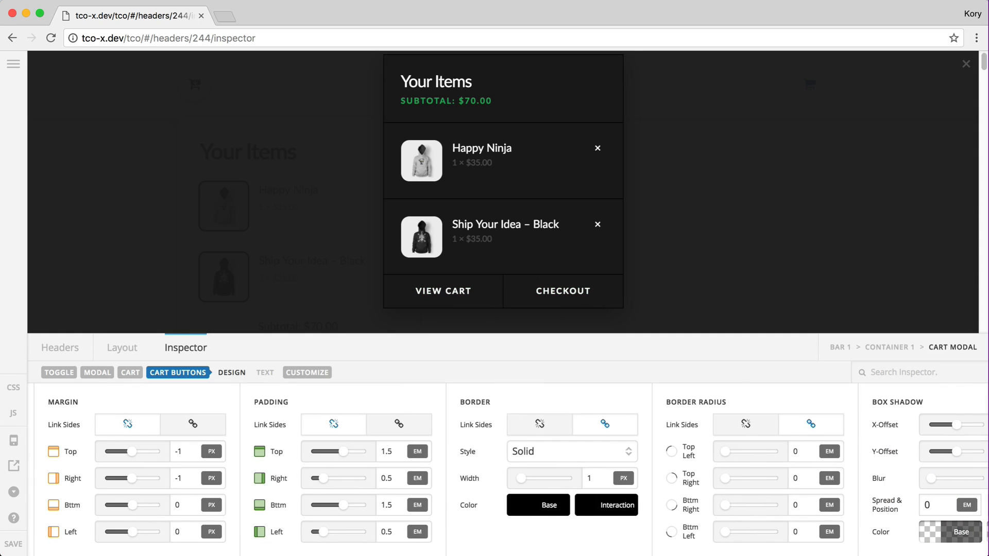
scroll(320, 485, left, 10)
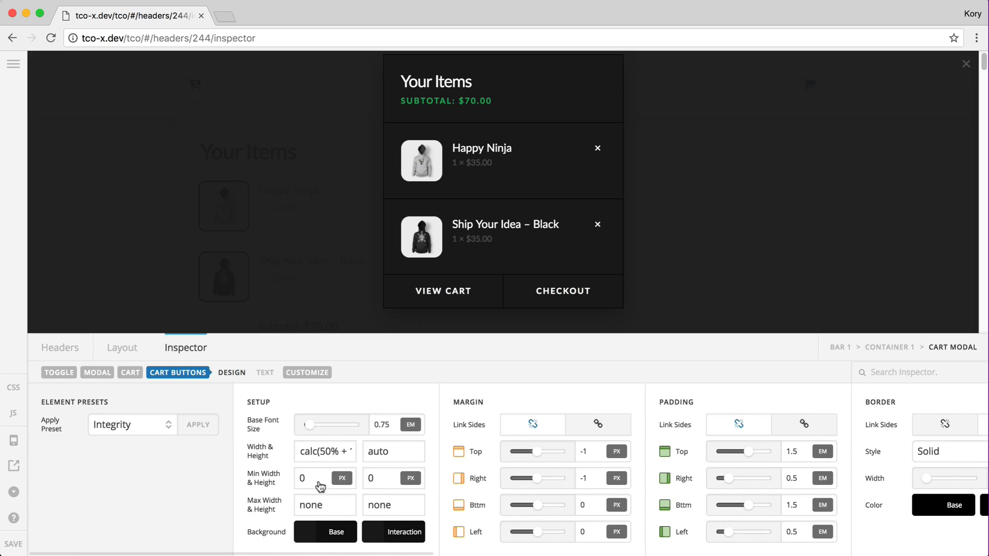
click(315, 448)
key(super+a)
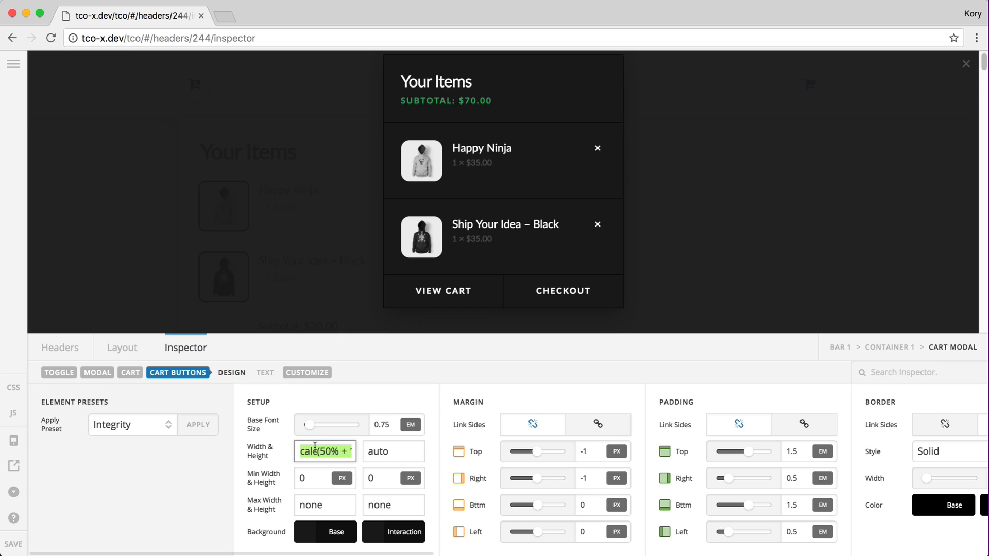
click(318, 450)
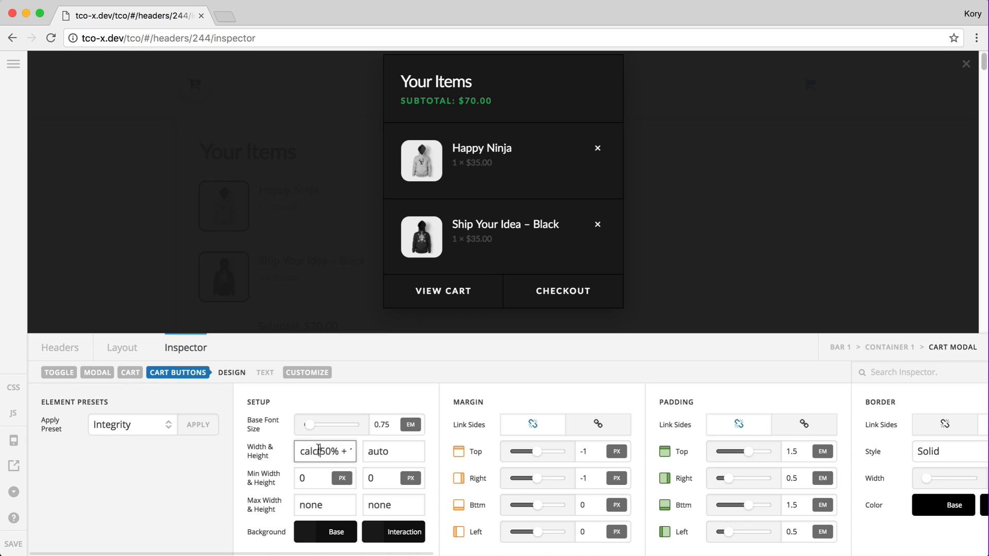
Step: Try calc(50% + 0px) as the Cart Modal buttons' width and restore the formula to calc(50% + 1px)
key(super+Right)
key(super+Left)
key(super+Right)
click(337, 451)
key(BackSpace)
text(0p)
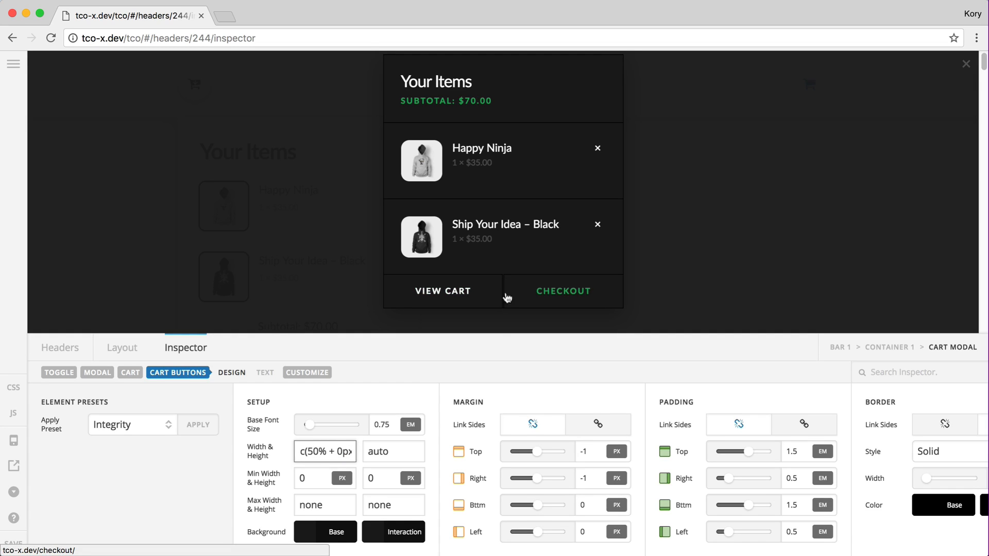
key(BackSpace)
text(1)
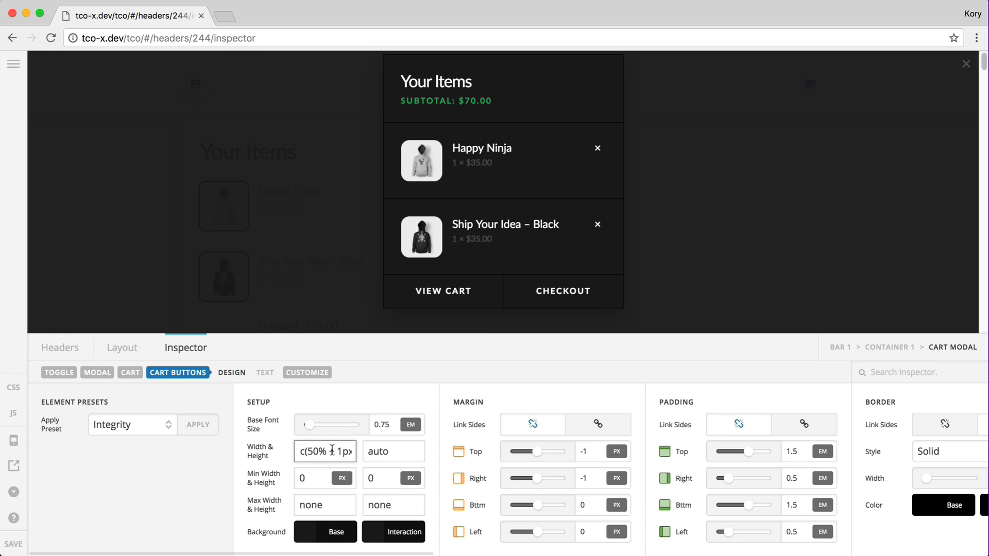
Step: Compare the Cart Modal buttons' top and right margin values with the calc formula in their width
click(590, 453)
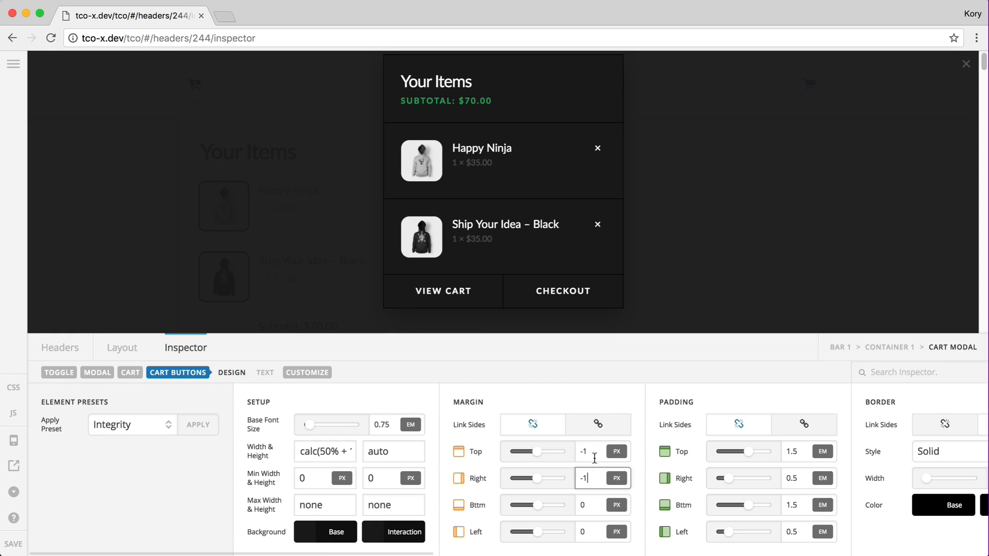
click(325, 452)
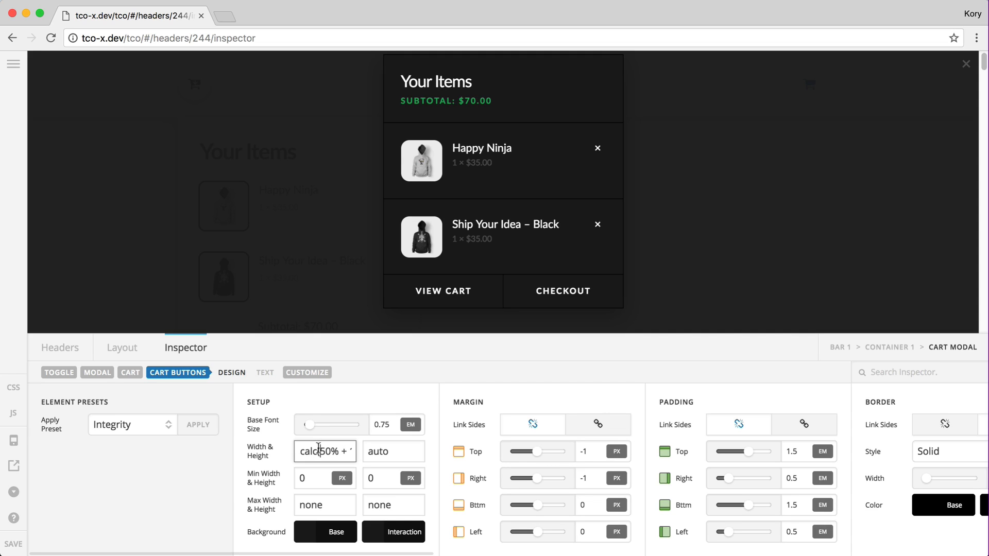
key(End)
Step: Close the Cart Modal and open the Cart Off Canvas element's cart setup settings
click(704, 201)
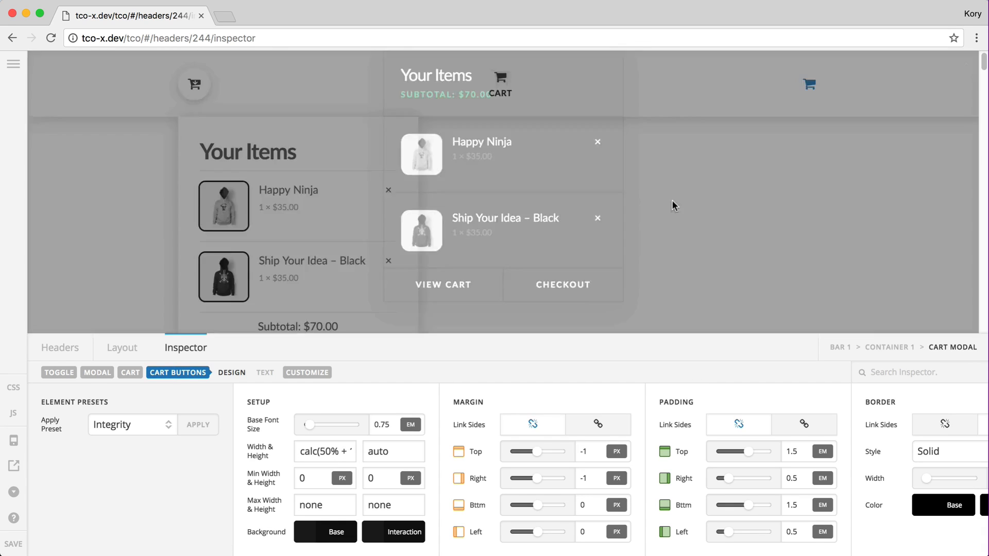
click(806, 96)
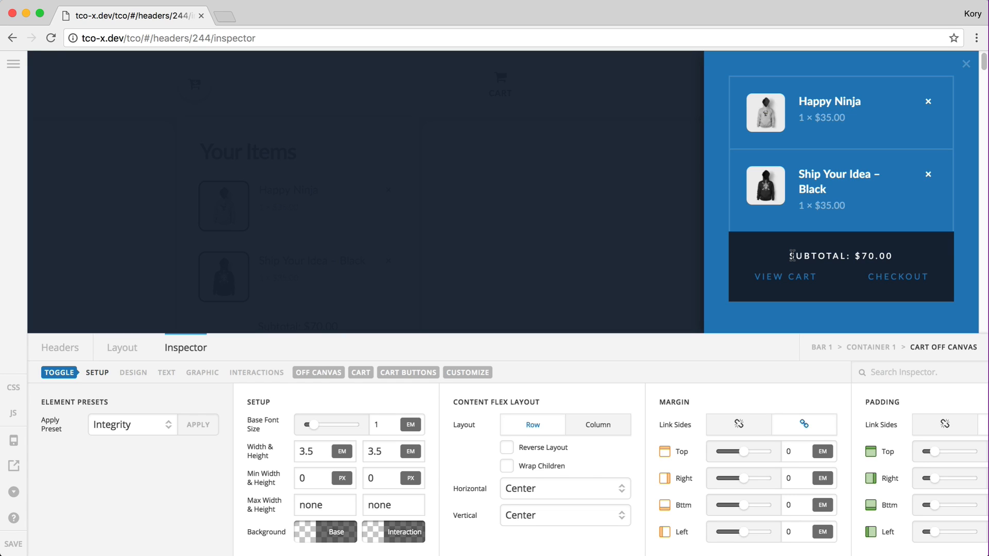
click(362, 375)
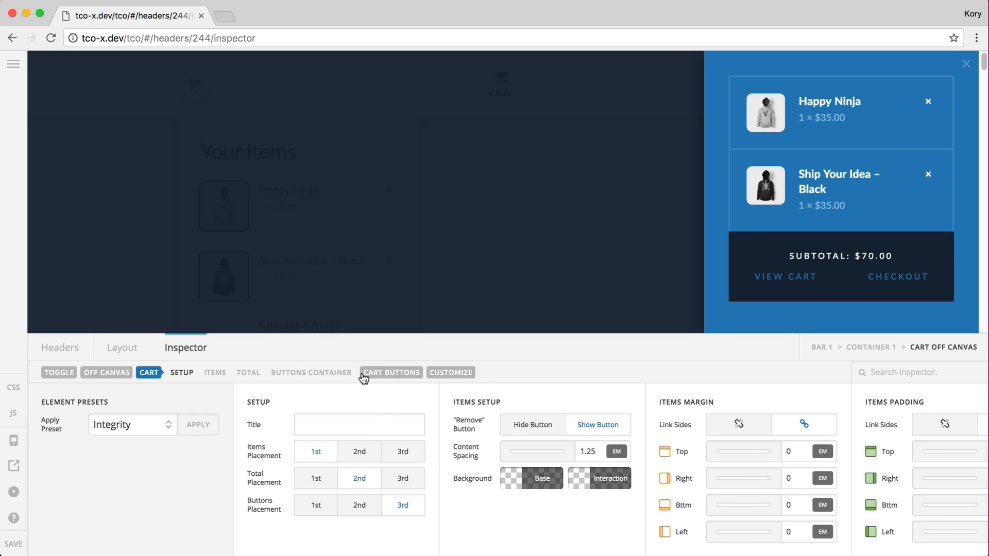
Step: Examine the Cart Off Canvas total's background, text and margin settings and check its top and bottom padding values
click(248, 372)
scroll(325, 448, right, 4)
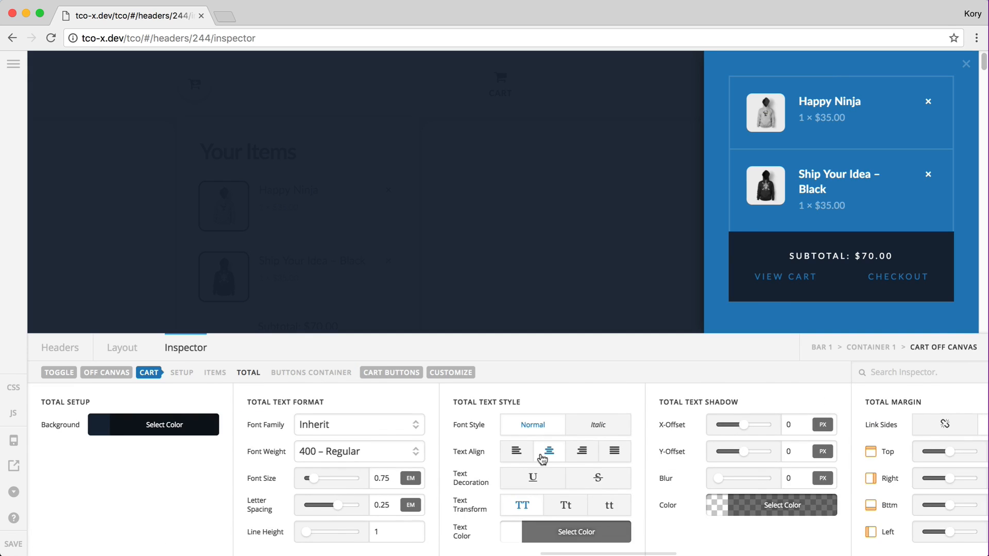
scroll(539, 457, right, 1)
scroll(397, 457, left, 3)
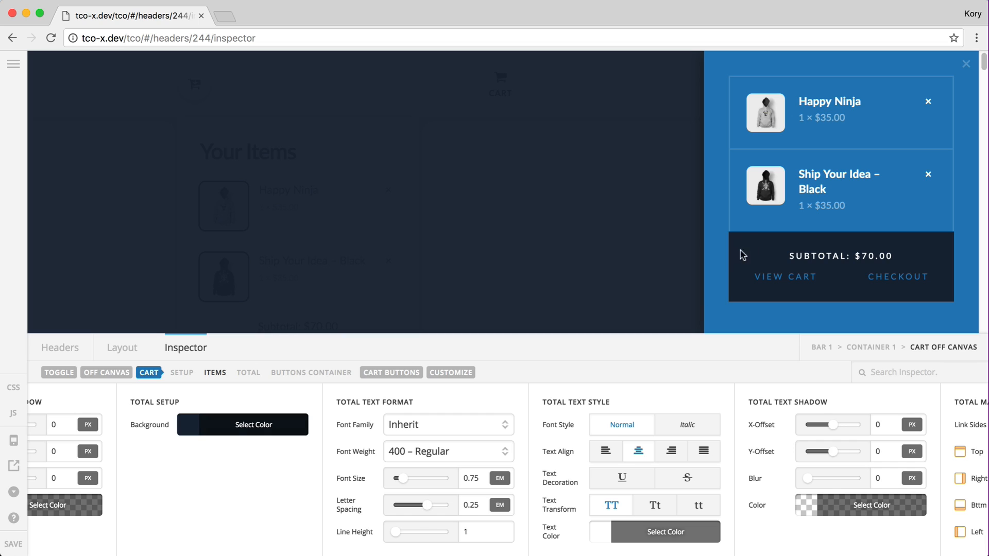
scroll(580, 437, right, 6)
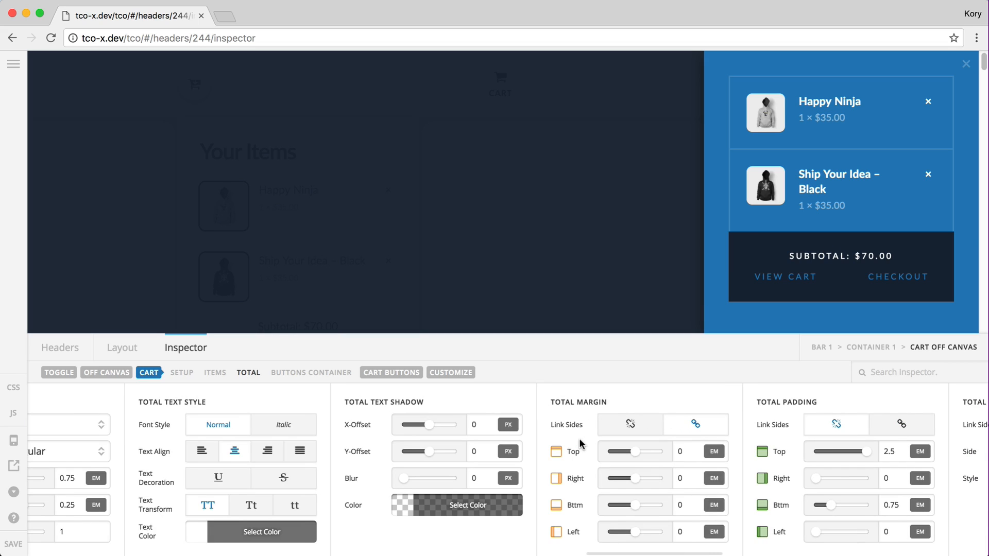
click(647, 452)
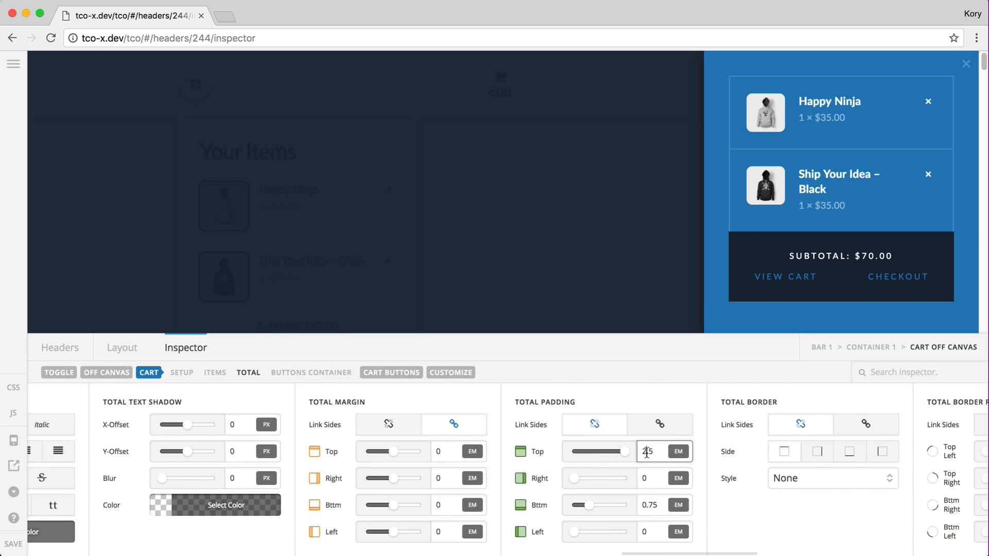
click(649, 502)
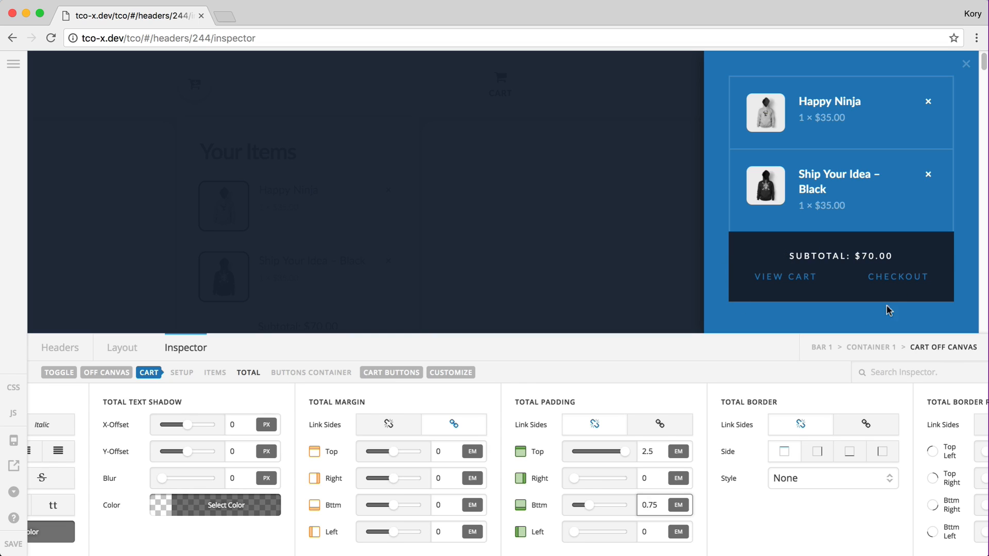
Step: Examine the Cart Off Canvas buttons' design settings for width, margin and border, and check their top and bottom padding
click(391, 372)
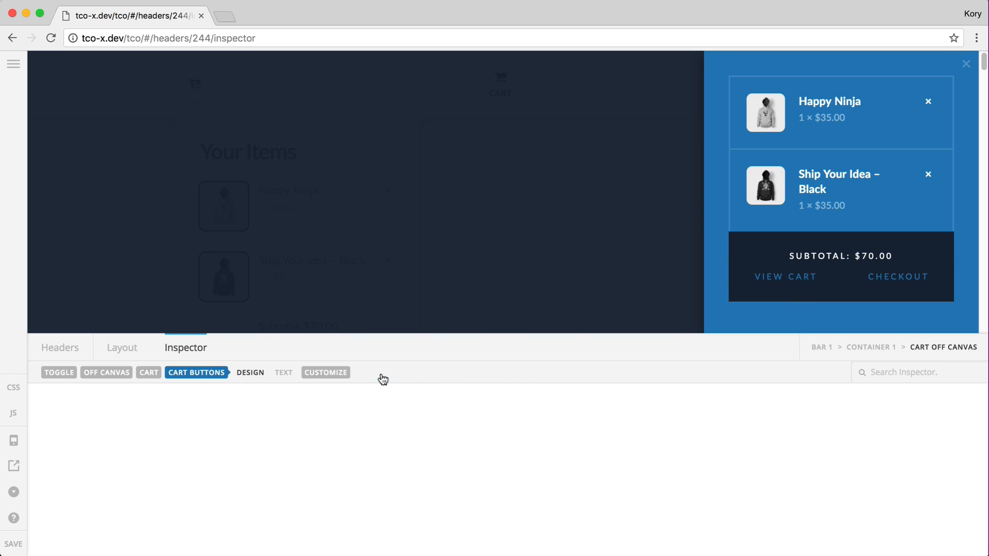
scroll(350, 461, right, 3)
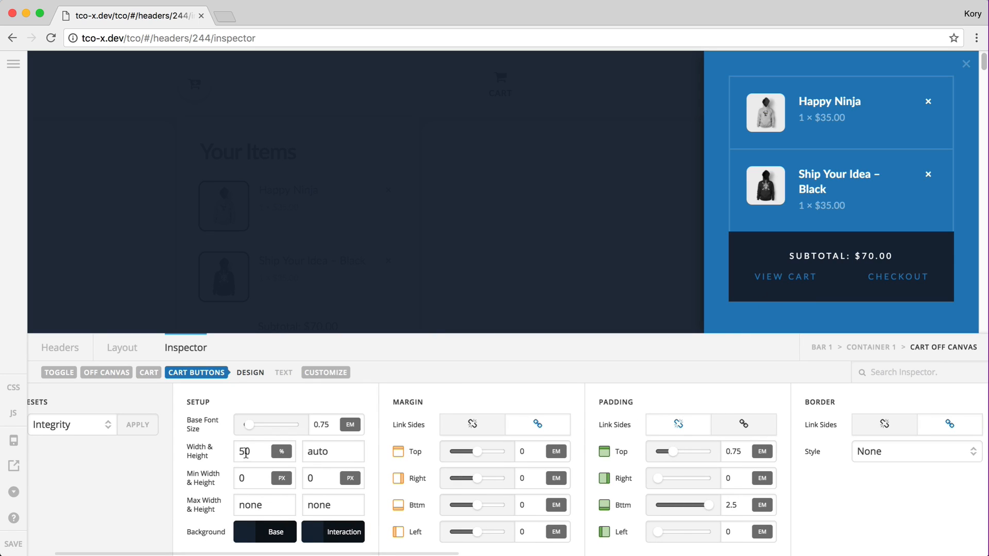
scroll(360, 448, right, 5)
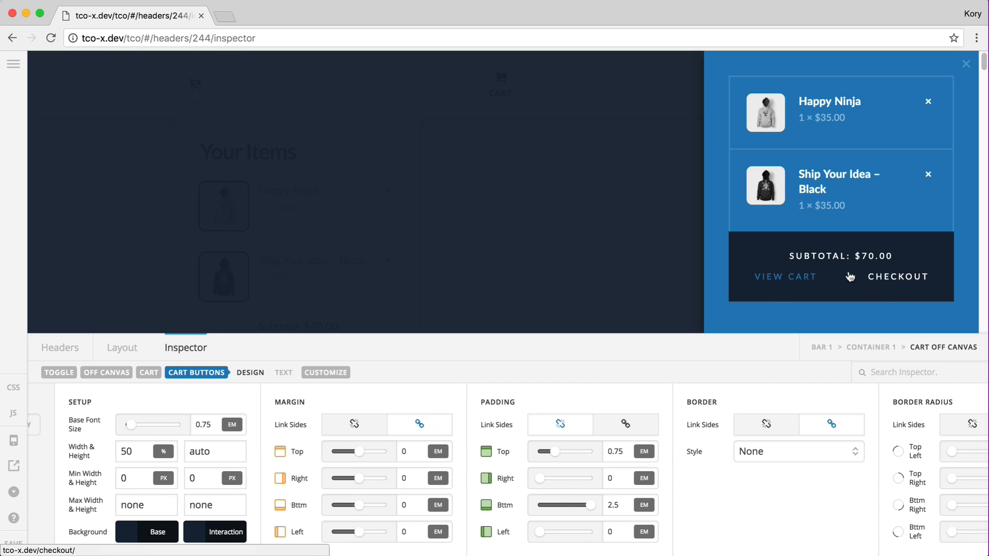
scroll(473, 478, right, 5)
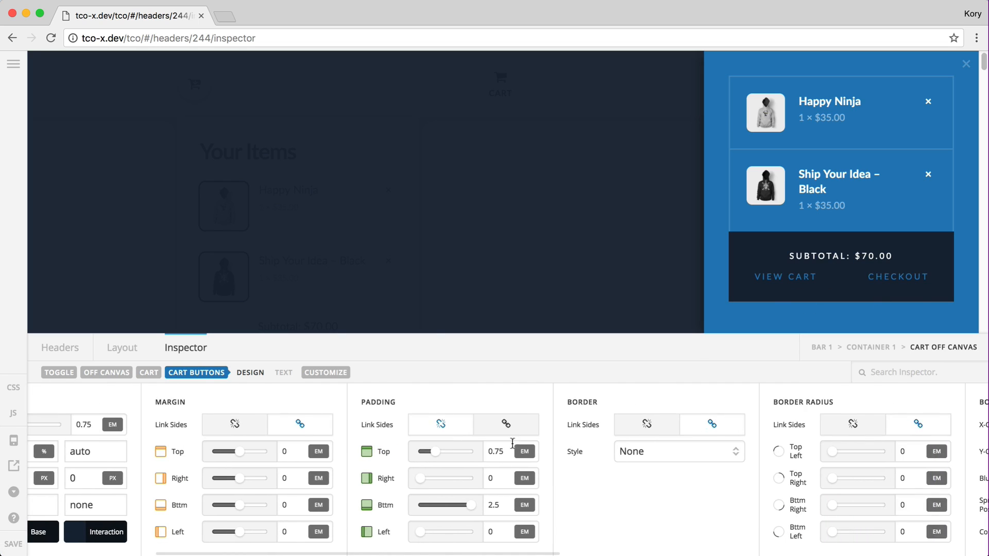
click(502, 451)
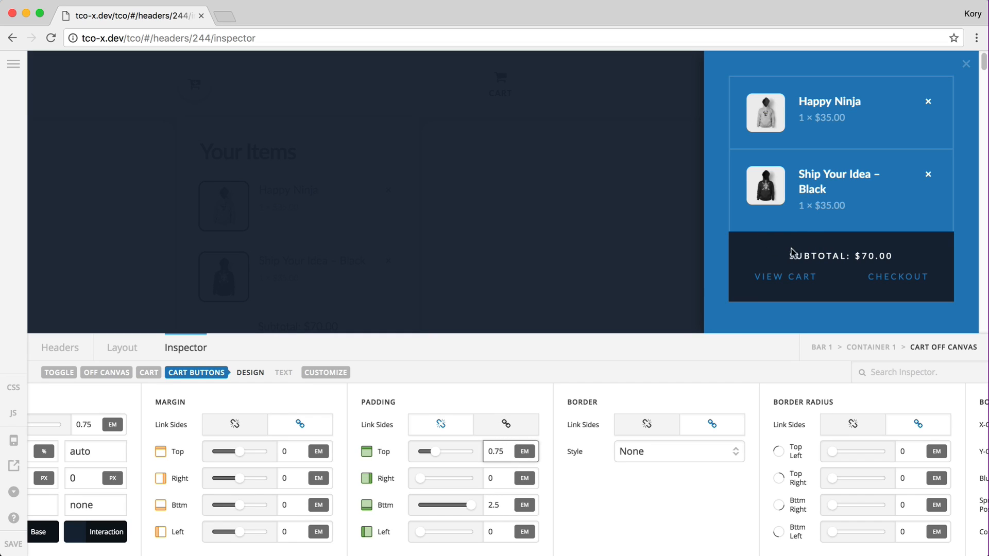
click(495, 505)
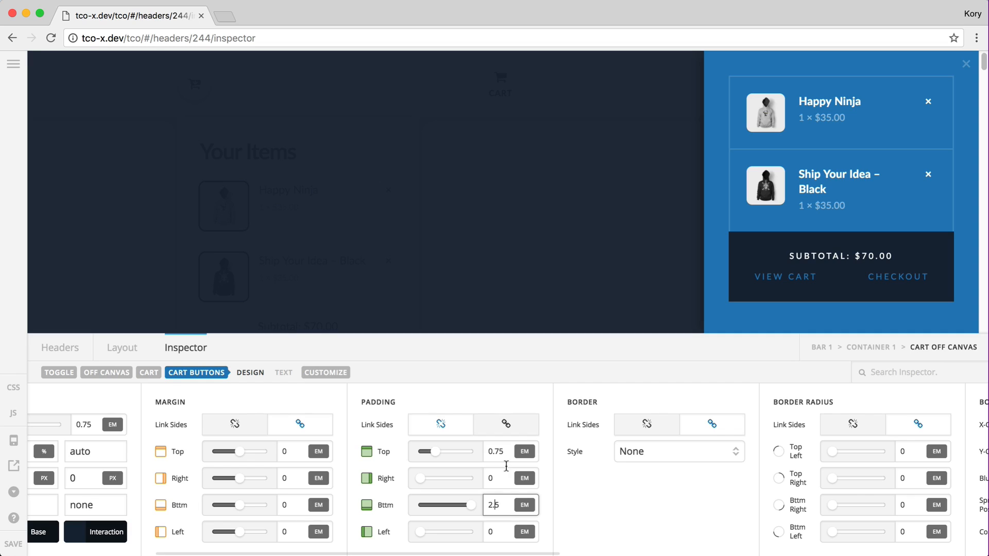